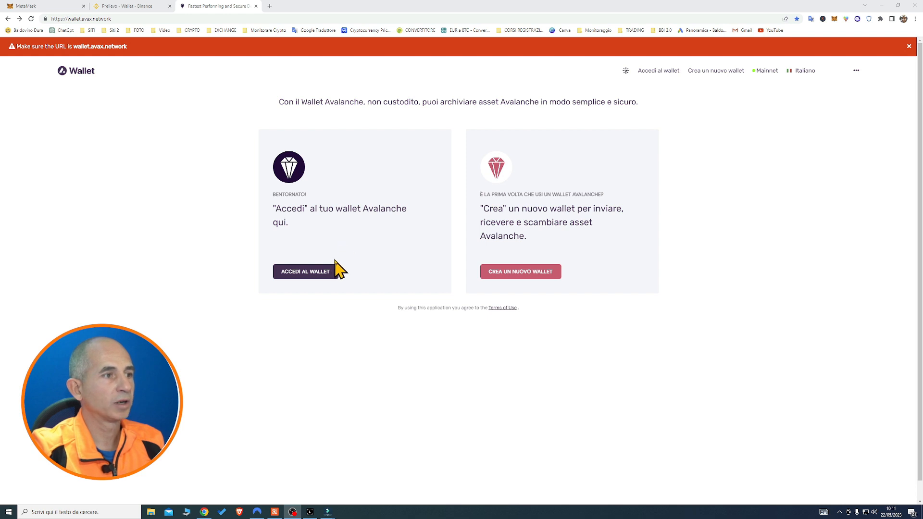
Open the Avalanche wallet's access options, and open the MetaMask account in its expanded full-page view.
left_click(316, 272)
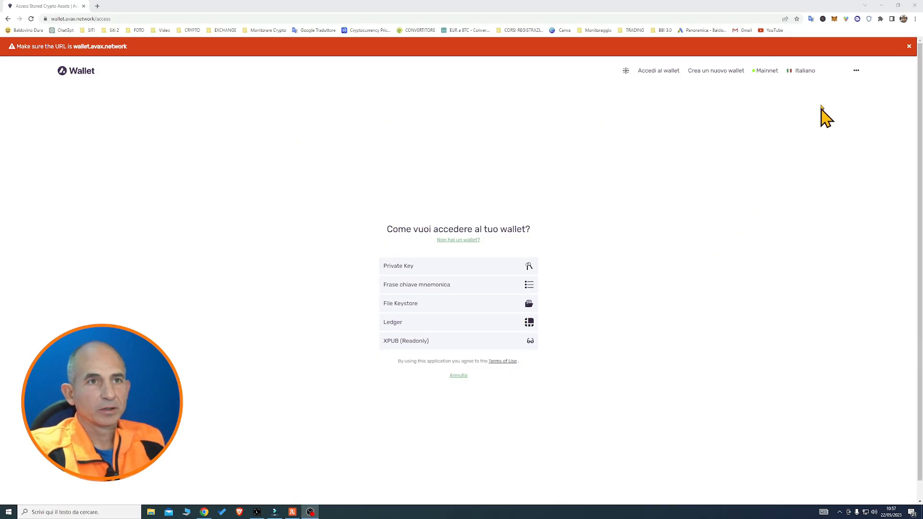
left_click(834, 19)
left_click(835, 19)
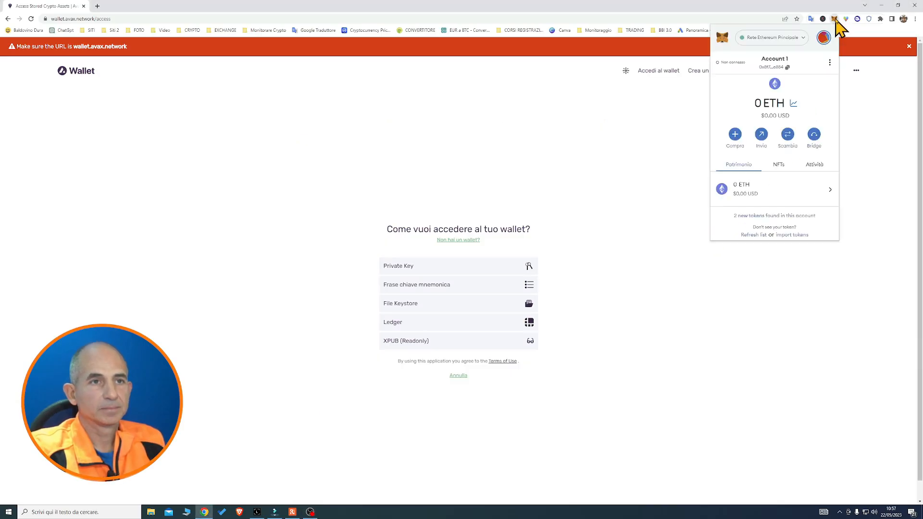
left_click(830, 63)
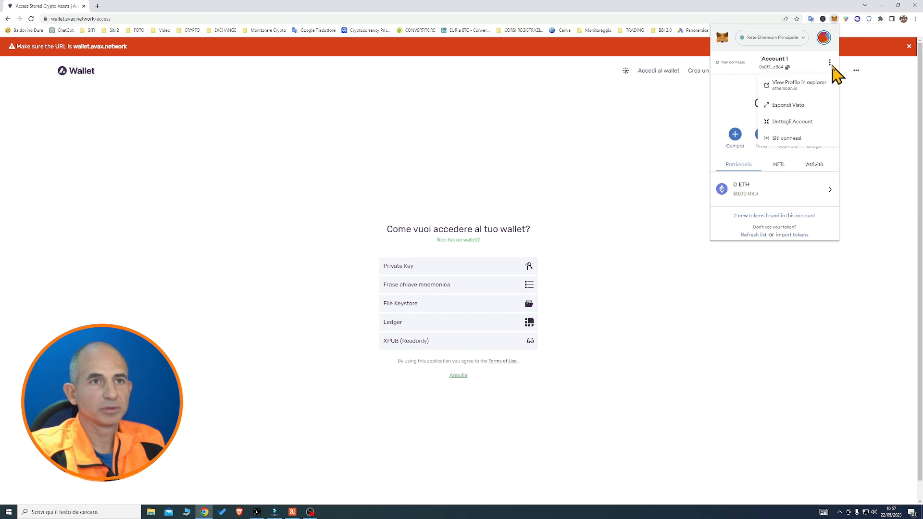
left_click(812, 107)
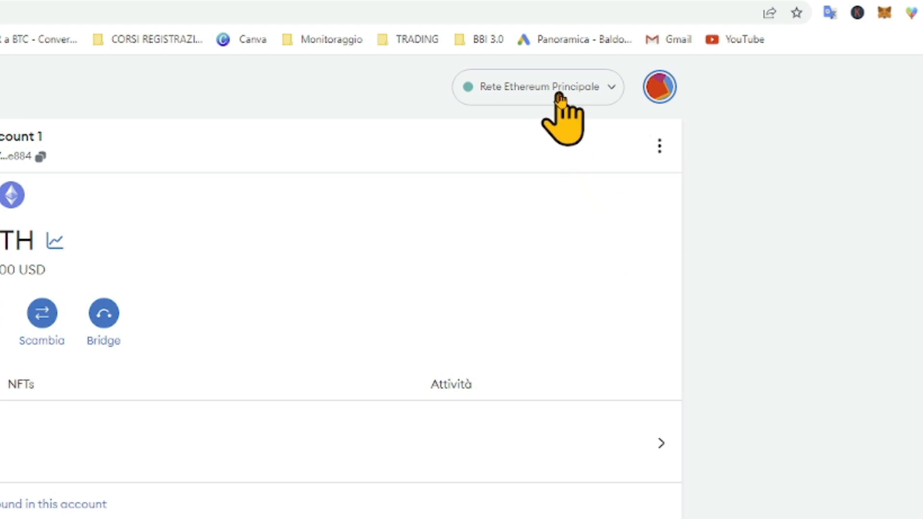
Add Avalanche Network C-Chain to MetaMask from the popular custom networks, approve it and switch to it.
left_click(609, 91)
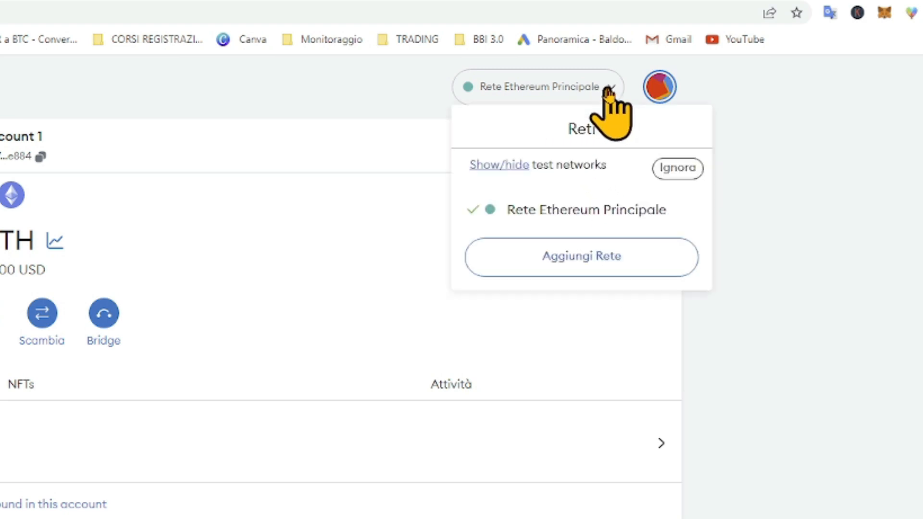
left_click(591, 259)
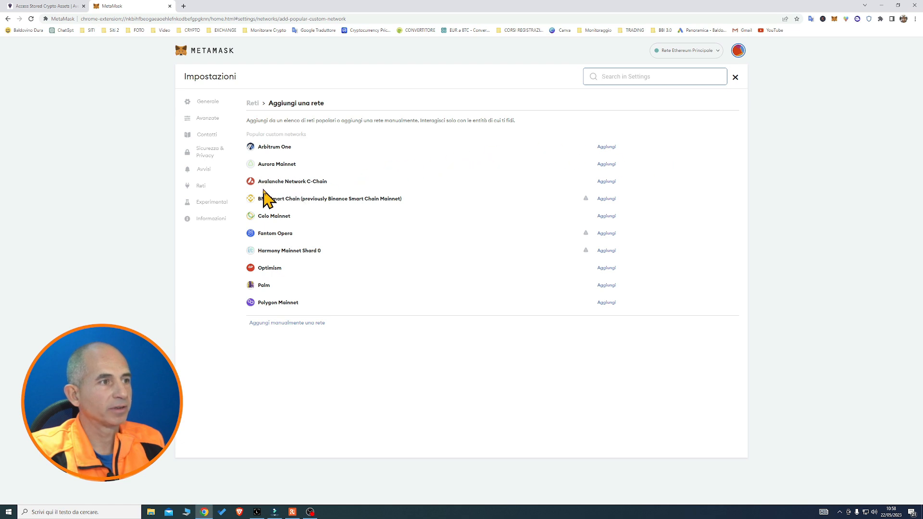
left_click(607, 182)
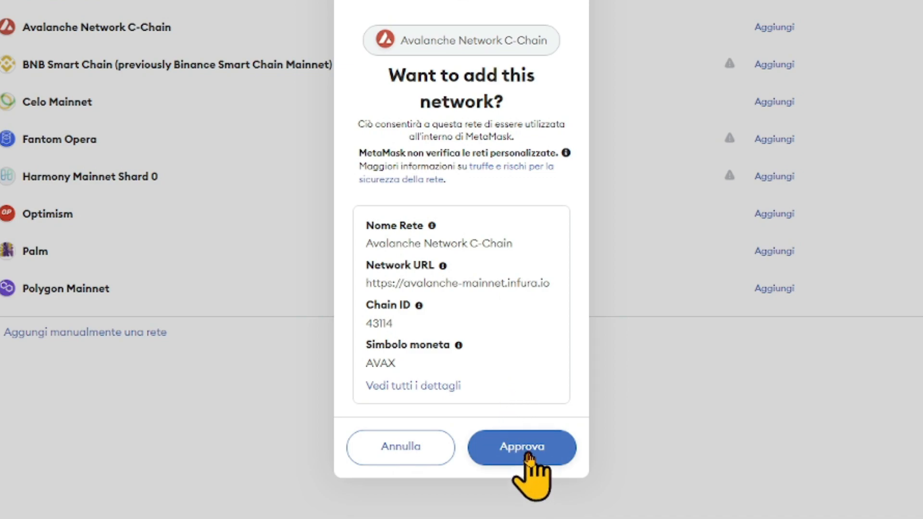
left_click(528, 454)
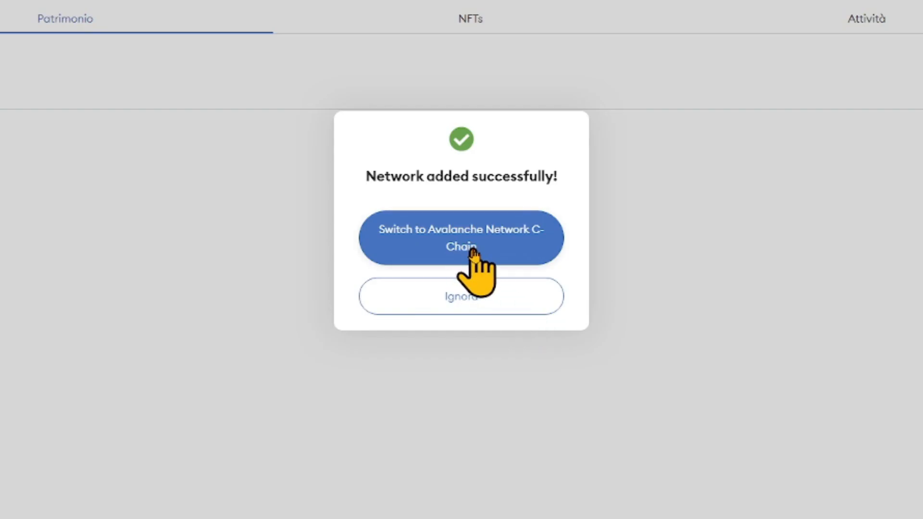
left_click(474, 247)
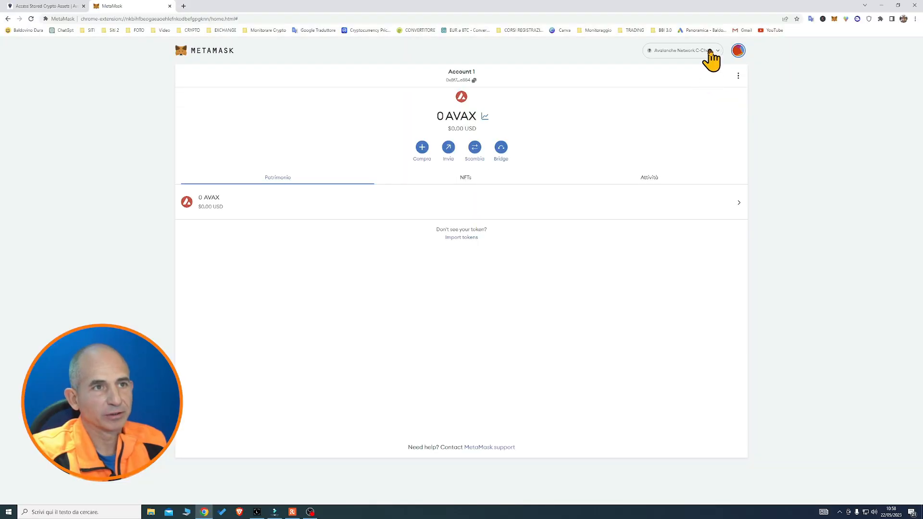
Switch MetaMask to Rete Ethereum Principale and back to Avalanche Network C-Chain.
left_click(702, 50)
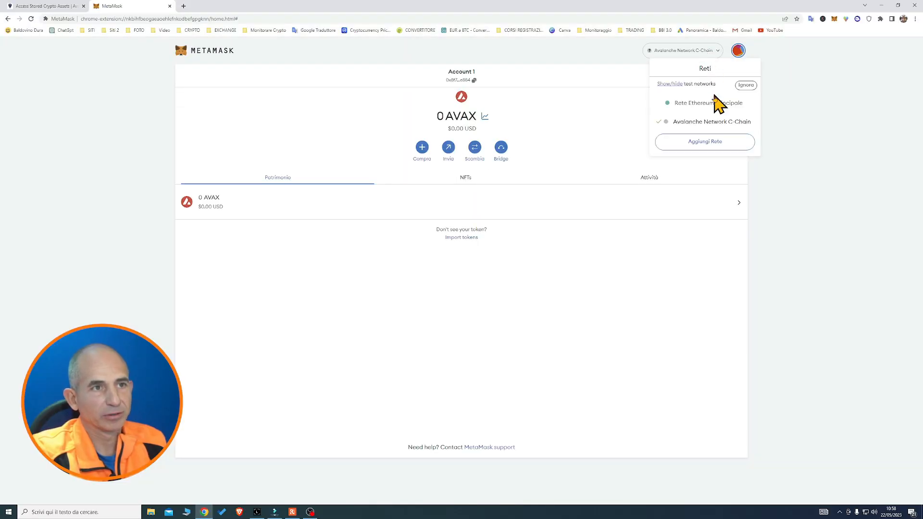
left_click(715, 103)
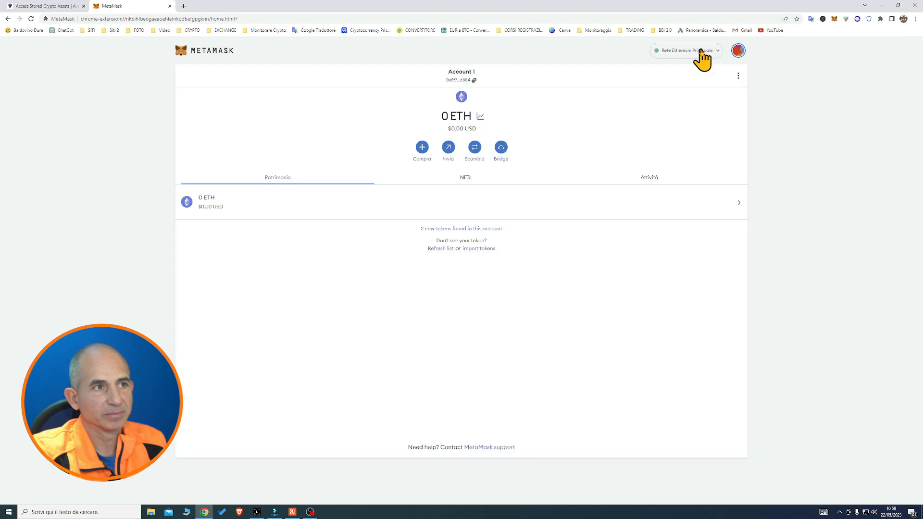
left_click(702, 50)
left_click(707, 124)
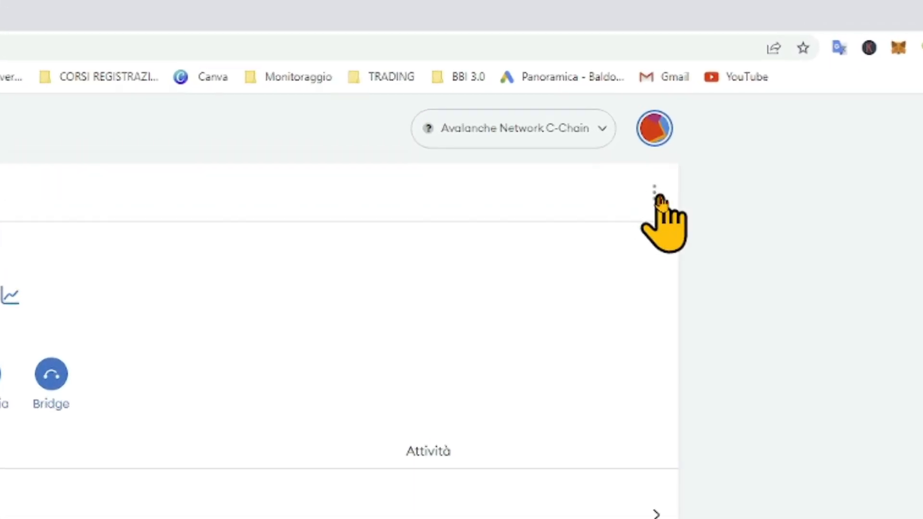
Export the MetaMask account's private key from its account details, confirming with the wallet password, and select the displayed key for copying.
left_click(654, 195)
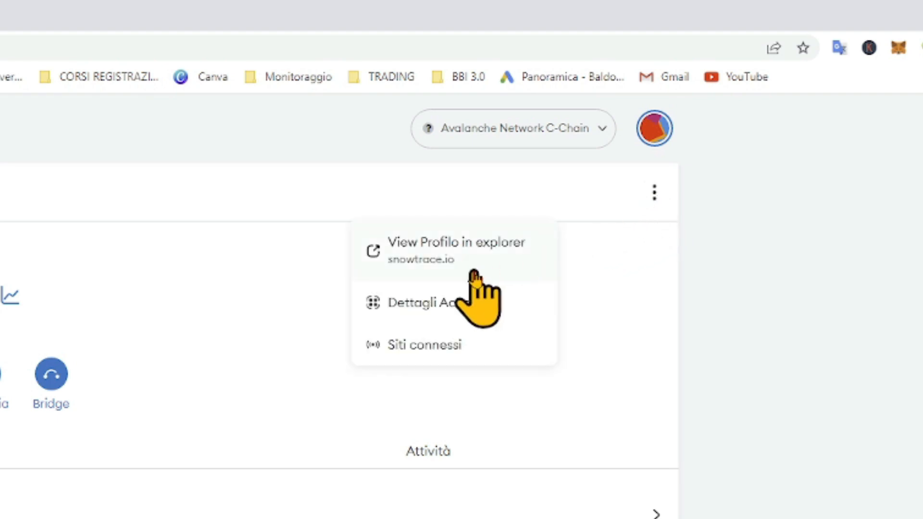
left_click(489, 314)
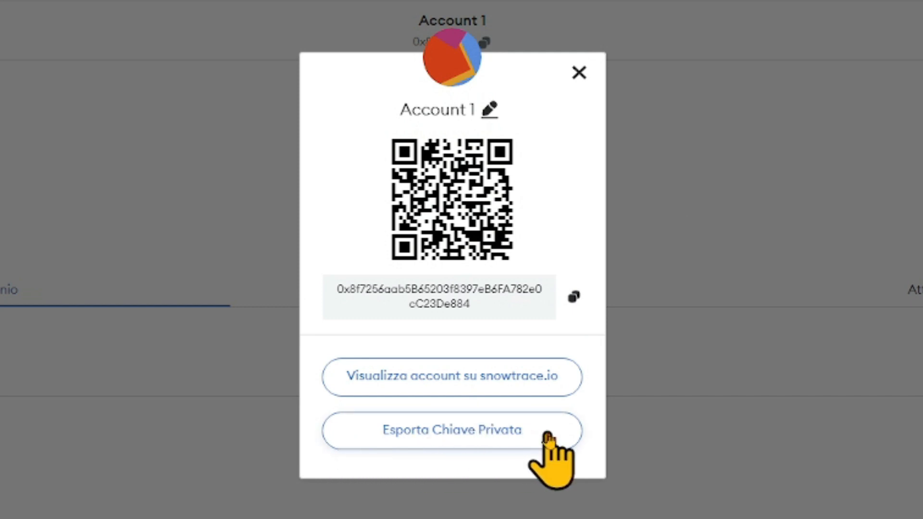
left_click(459, 435)
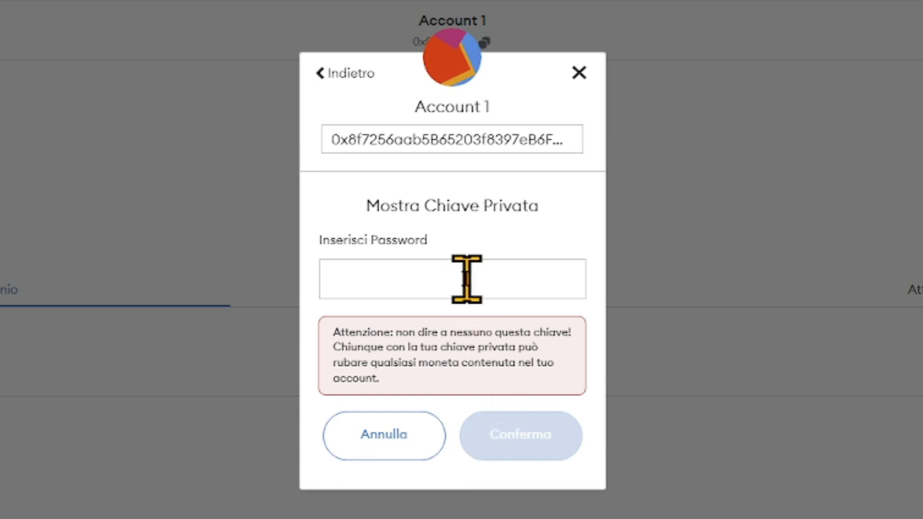
type("••••••")
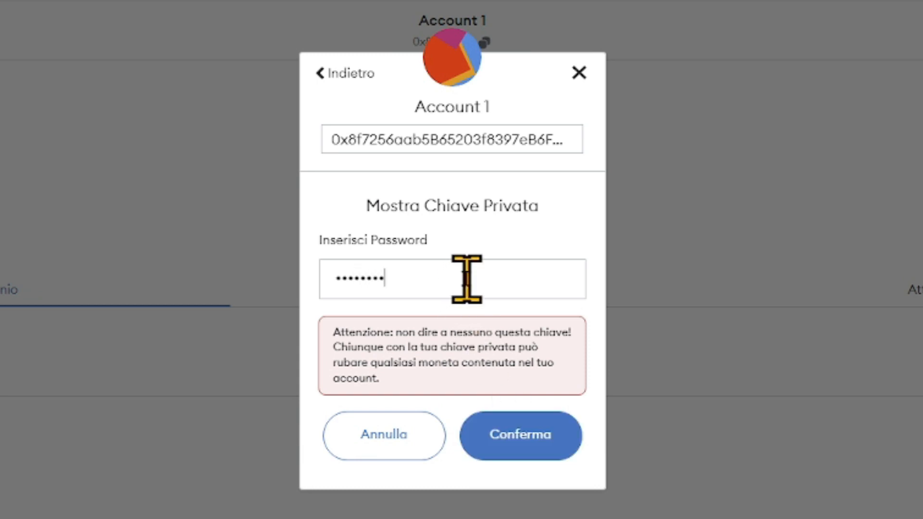
left_click(510, 438)
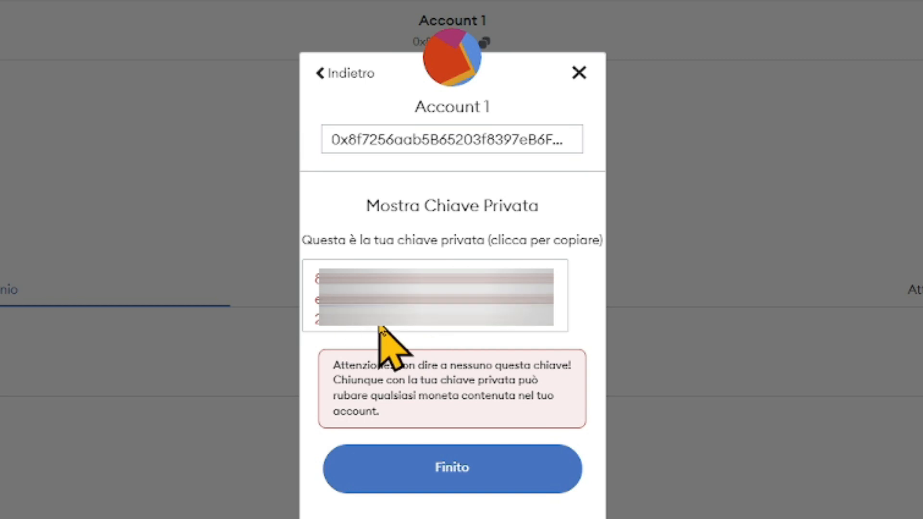
left_click_drag(368, 326, 315, 277)
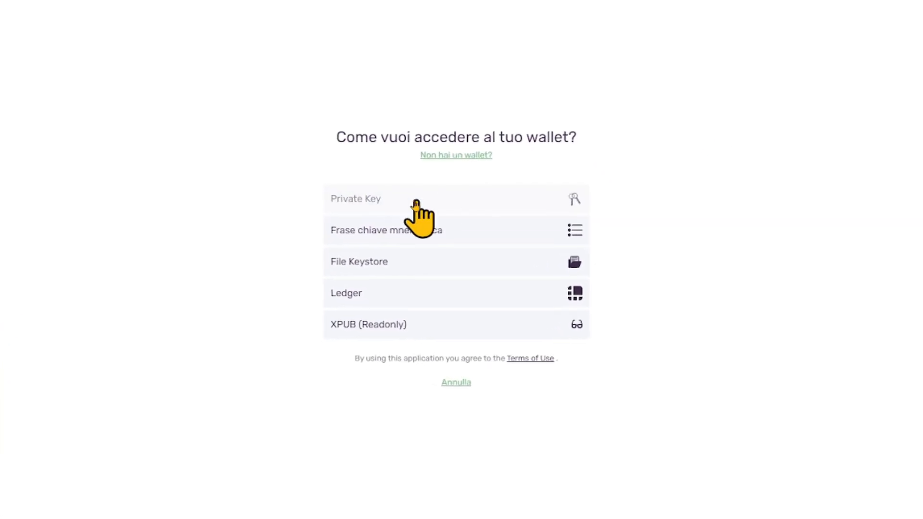
Access the Avalanche web wallet by pasting the private key, and log out of it.
left_click(440, 178)
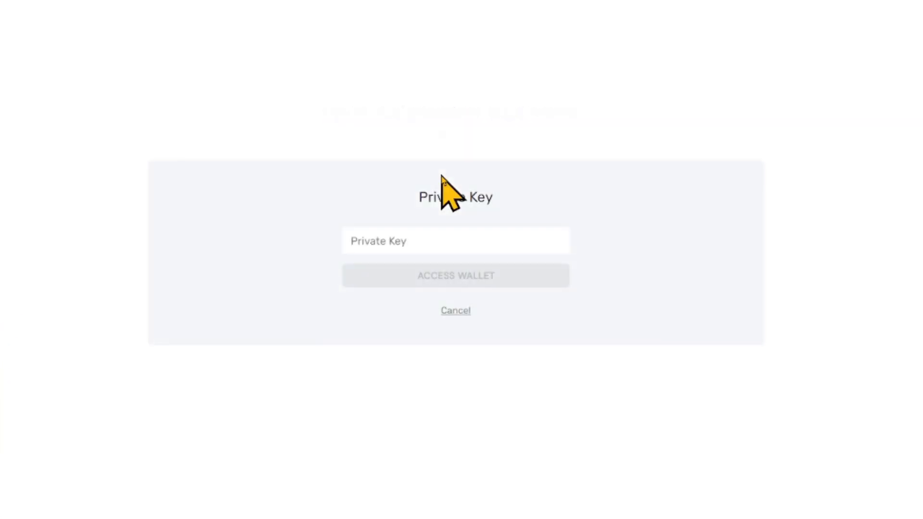
right_click(434, 246)
left_click(501, 389)
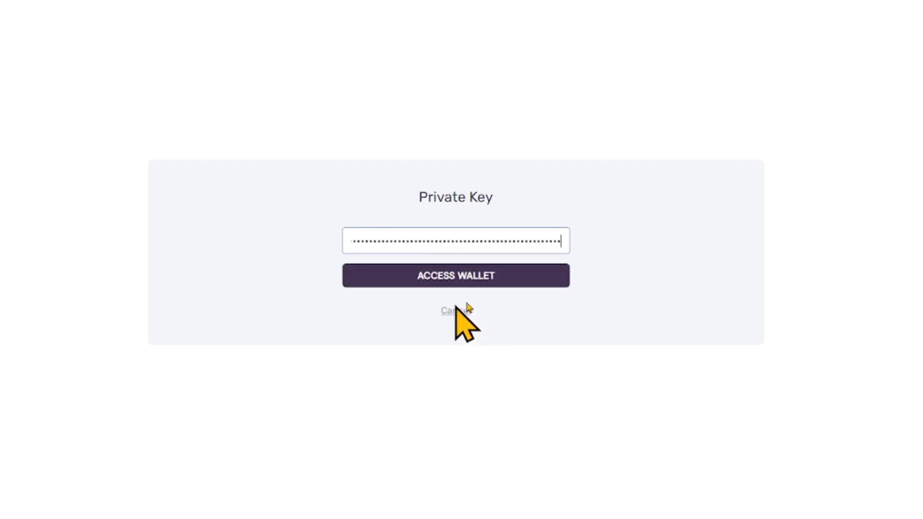
left_click(472, 283)
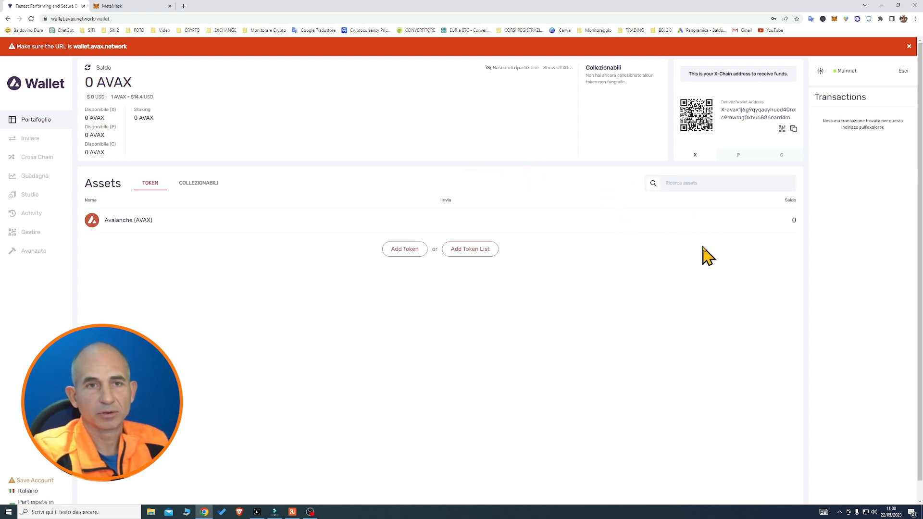
left_click(902, 71)
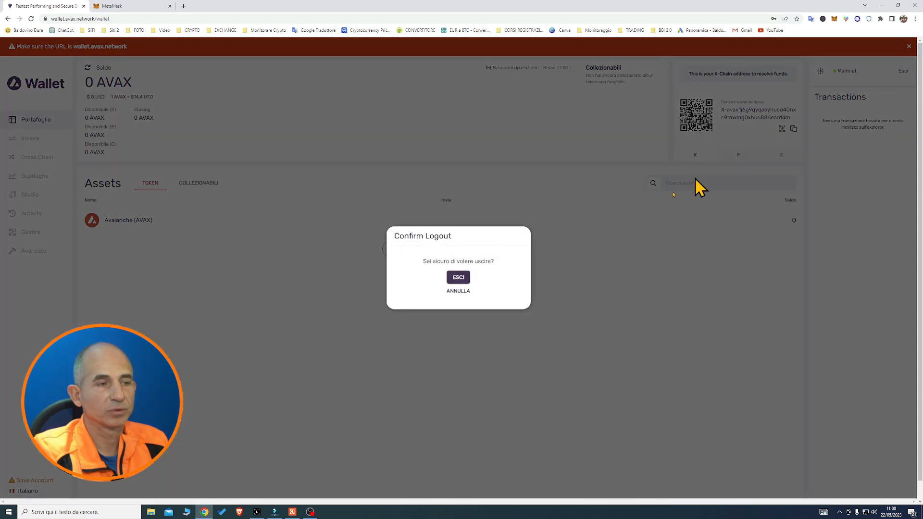
left_click(458, 277)
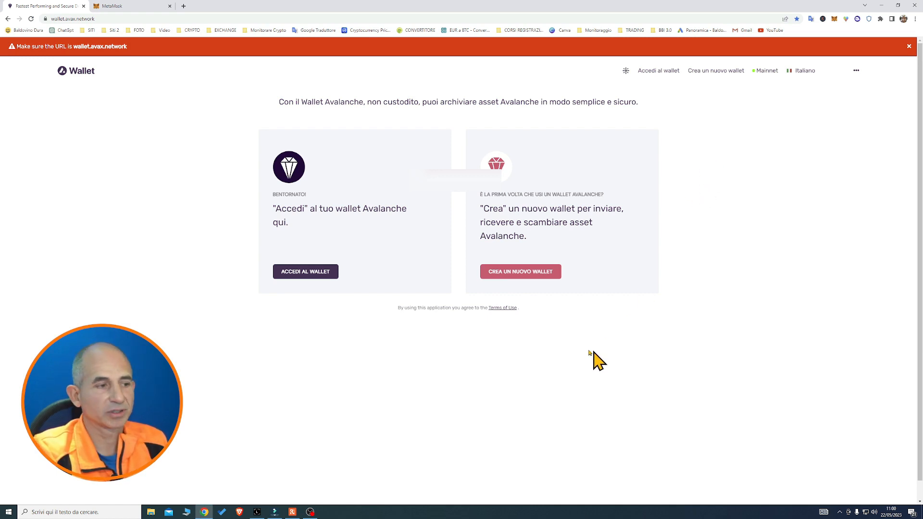
Switch to Ledger Live, search the crypto assets for "avax" while adding an account, and close the dialog without adding one.
left_click(257, 513)
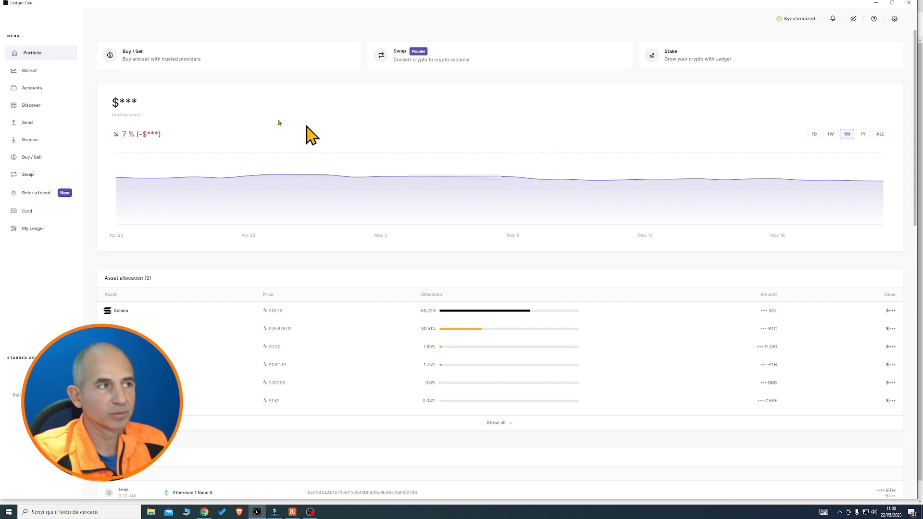
left_click(33, 89)
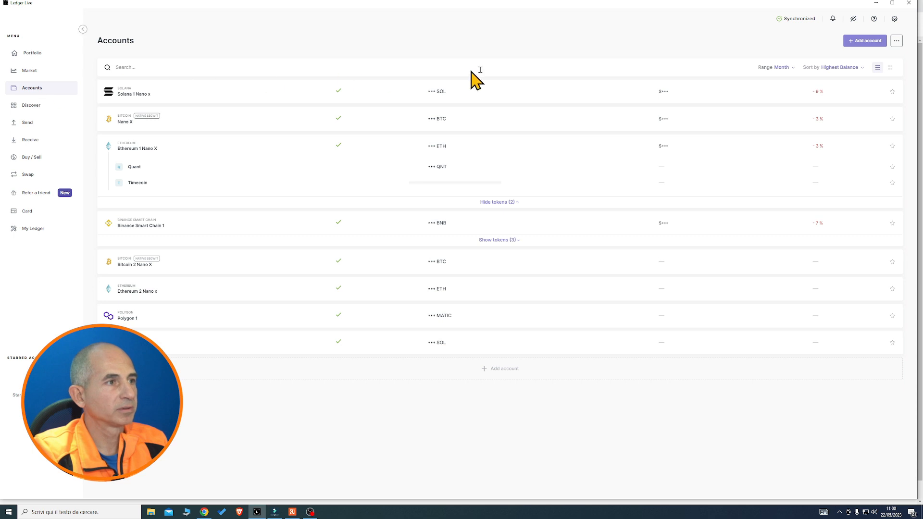
left_click(864, 40)
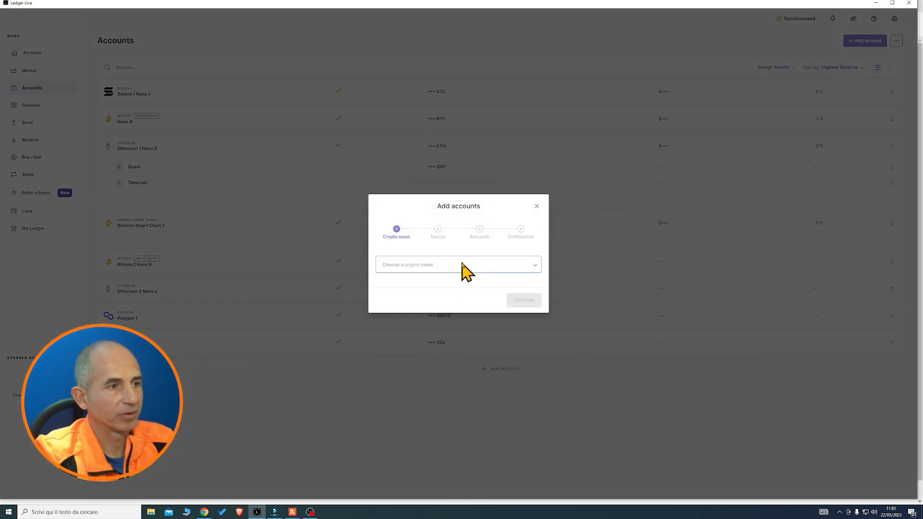
left_click(463, 265)
type("avax")
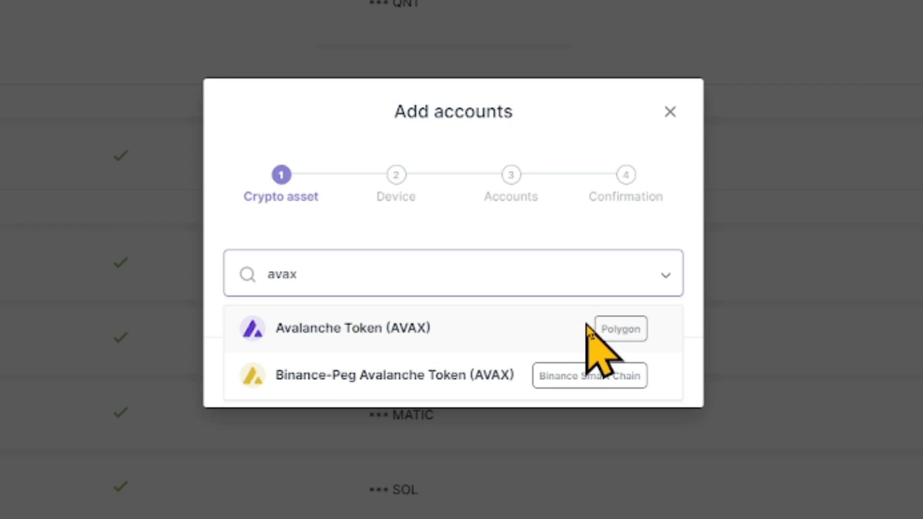
left_click(670, 113)
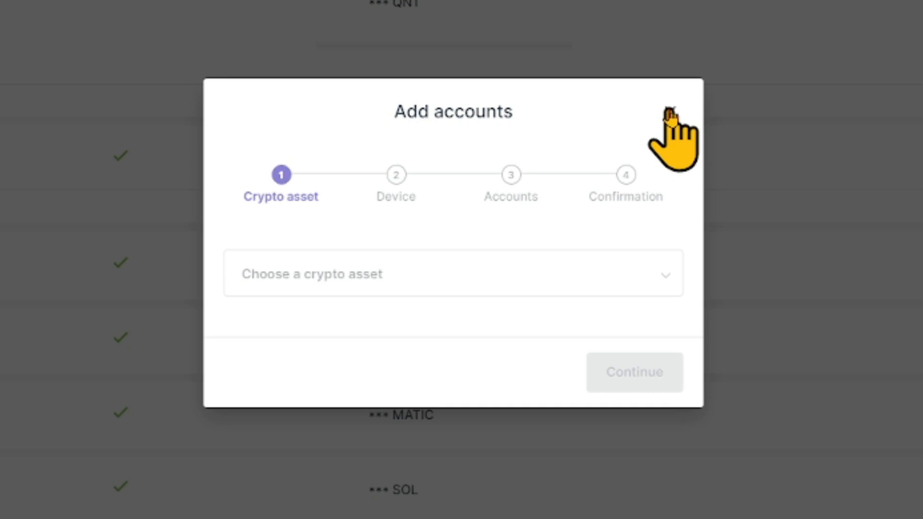
left_click(668, 113)
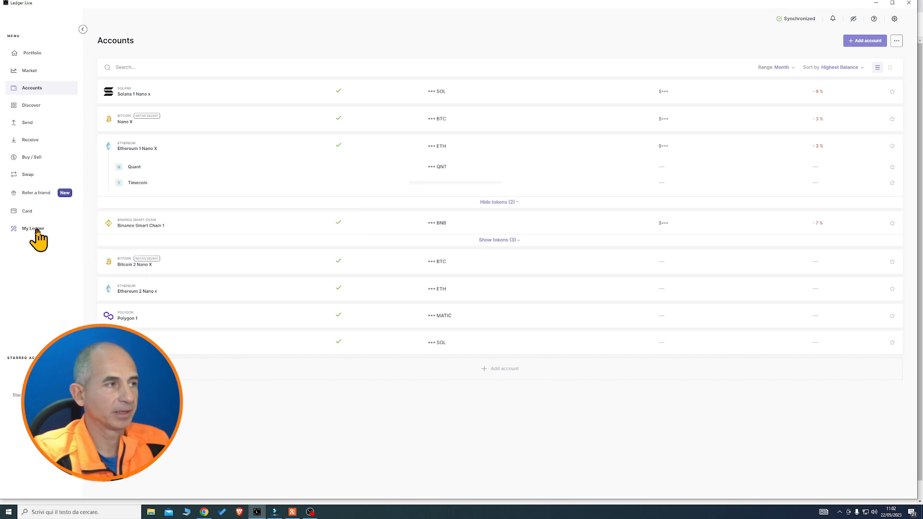
Connect to the unlocked Nano X in My Ledger and review its installed apps.
left_click(37, 229)
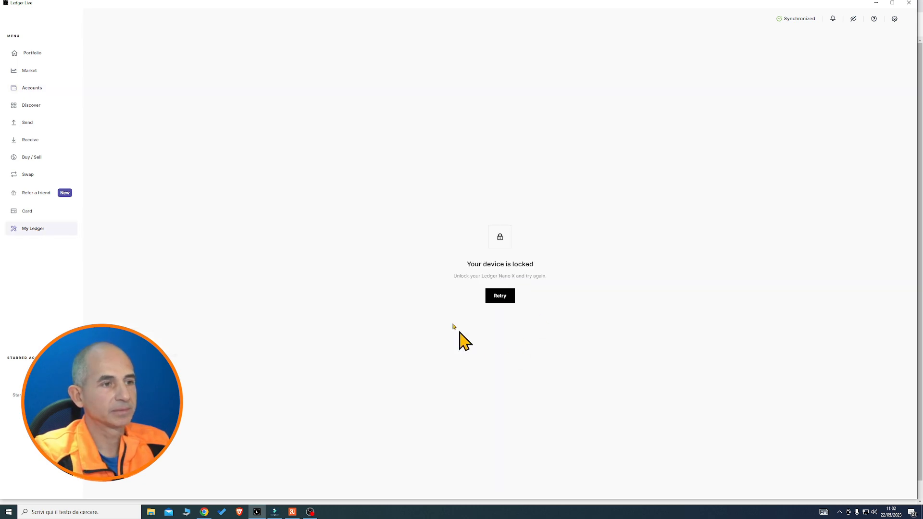
left_click(501, 297)
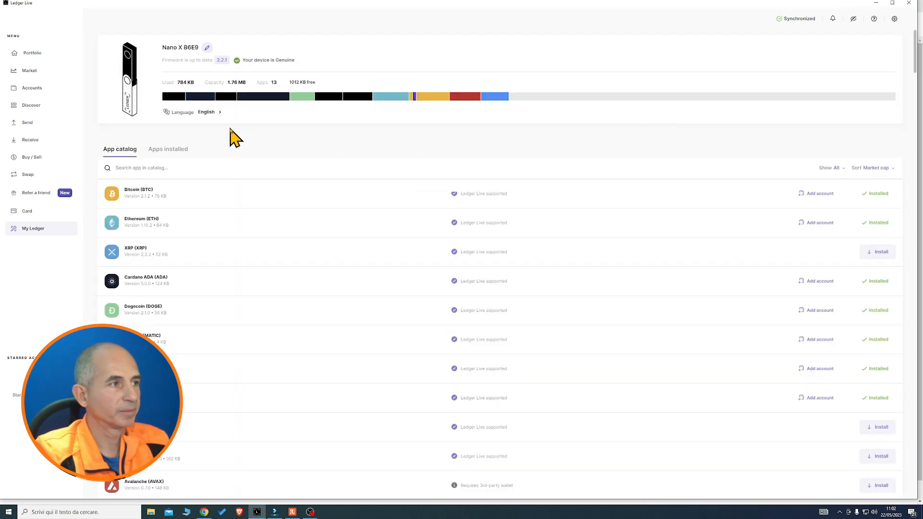
left_click(173, 150)
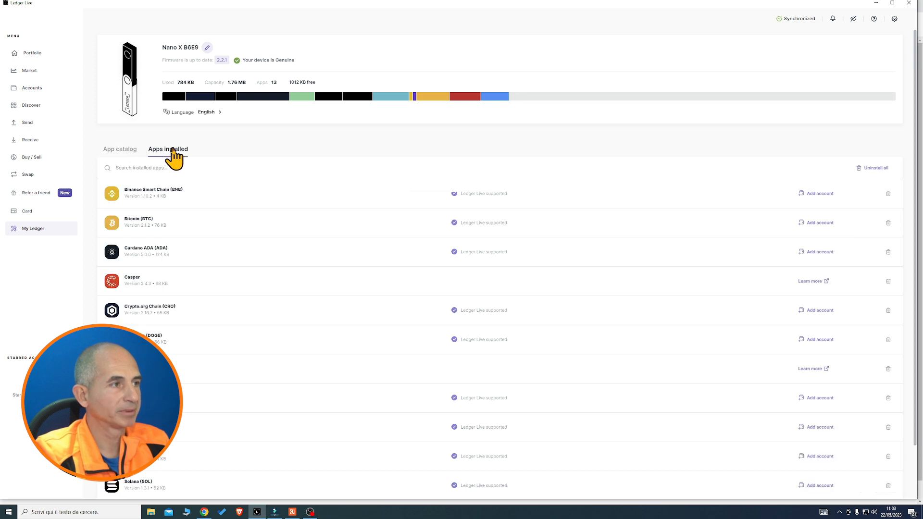
scroll(278, 268, "down", 1)
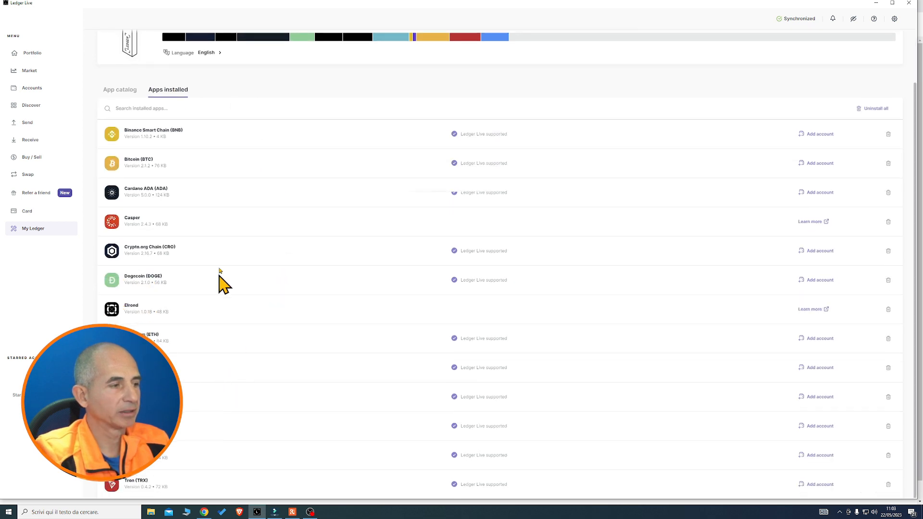
Search the Nano X app catalog for "avax" and install the Avalanche (AVAX) app on the device.
left_click(115, 89)
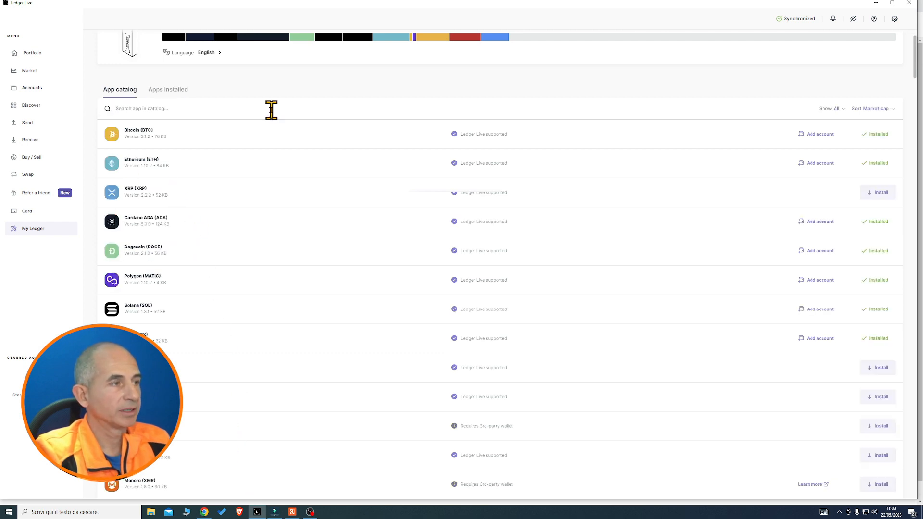
left_click(271, 110)
type("avax")
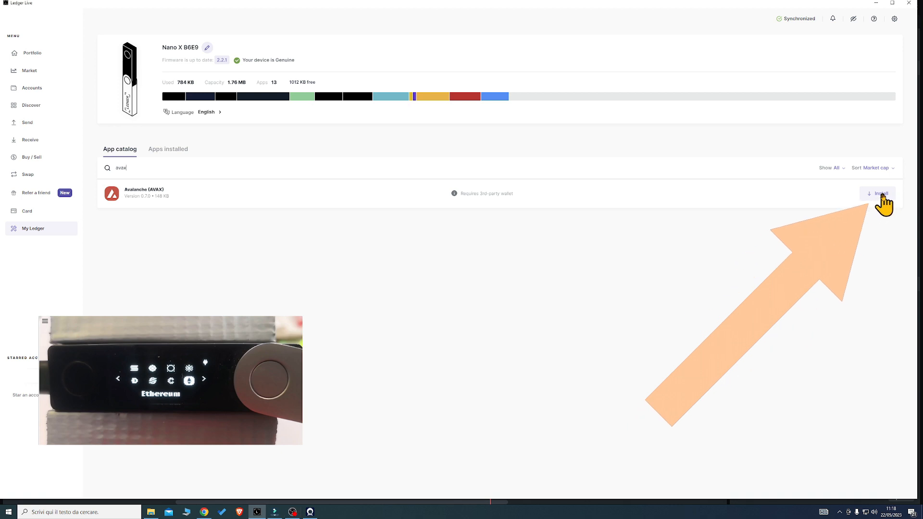
left_click(882, 195)
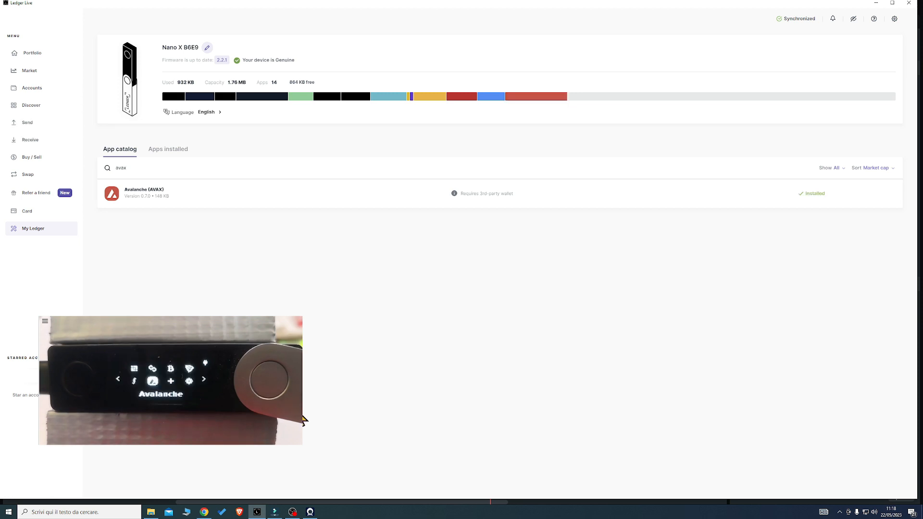
Switch to the Avalanche web wallet in the browser and access it with the Ledger option.
left_click(204, 512)
left_click(300, 276)
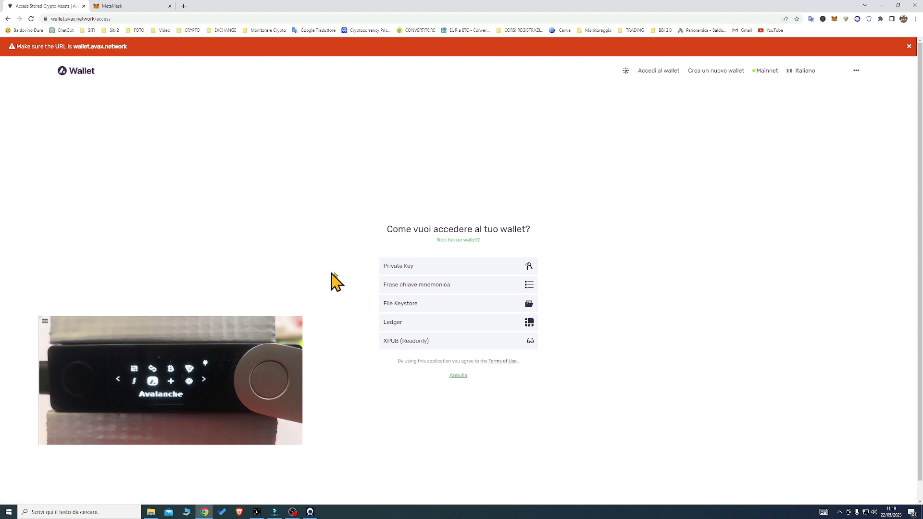
left_click(452, 327)
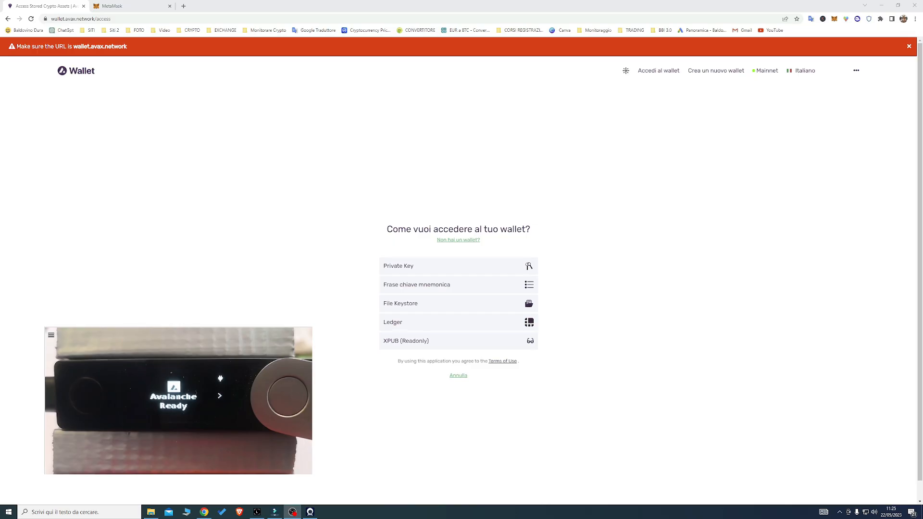
left_click(490, 328)
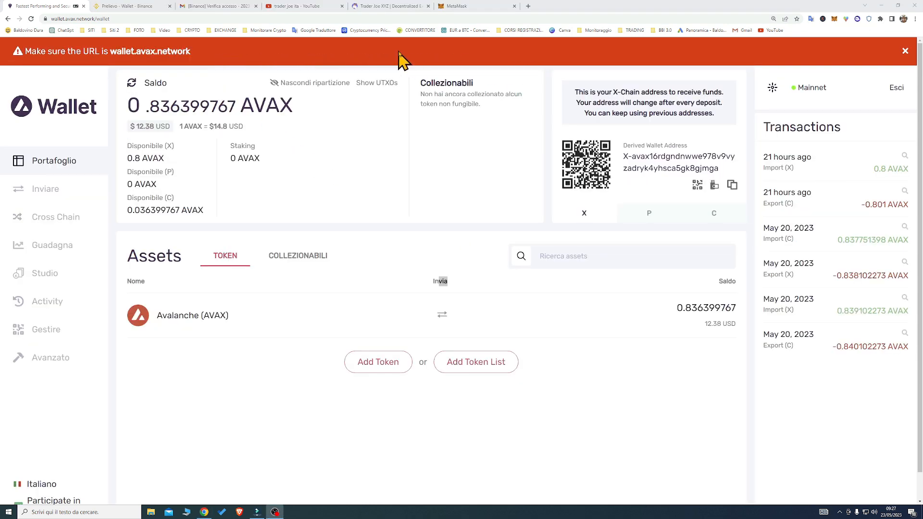
Dismiss the URL warning banner and opt out of CoreAnalytics after viewing the available interface languages.
left_click(905, 51)
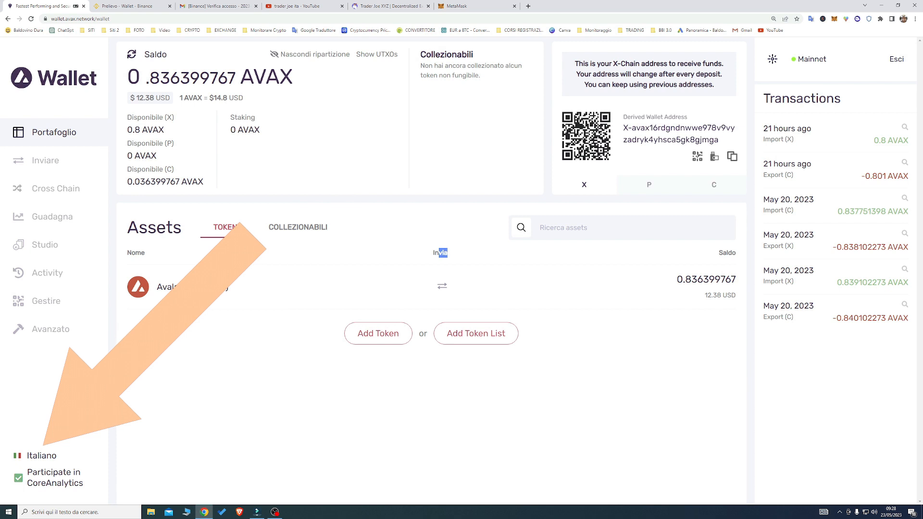
left_click(51, 459)
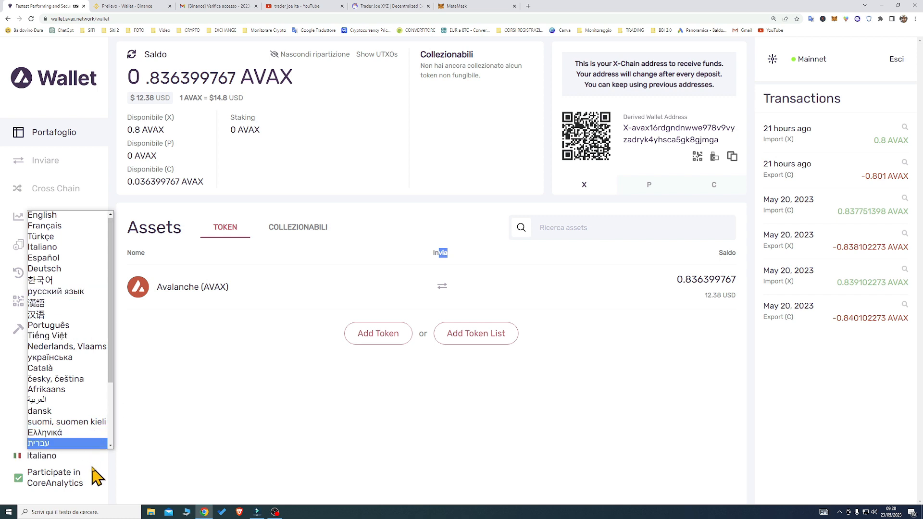
left_click(104, 476)
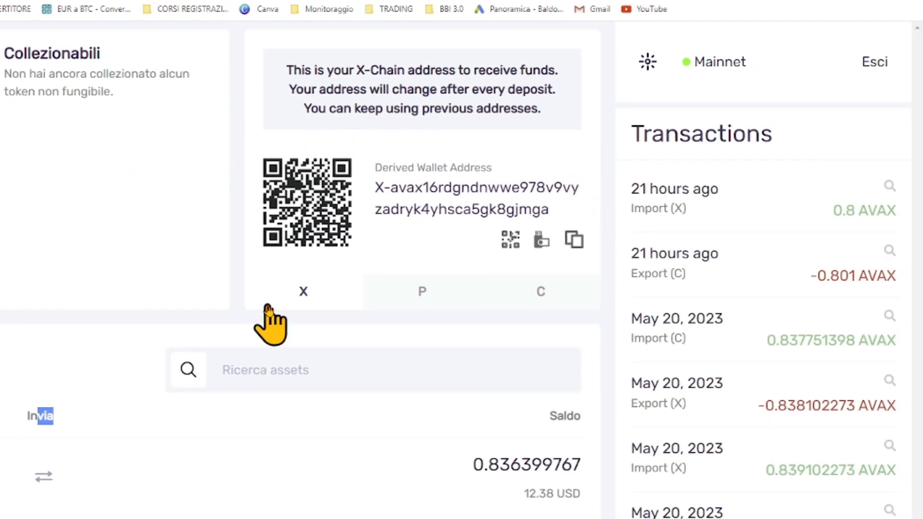
Translate the description of the X-Chain address into Italian and close the translation.
left_click_drag(548, 111, 274, 77)
left_click(273, 48)
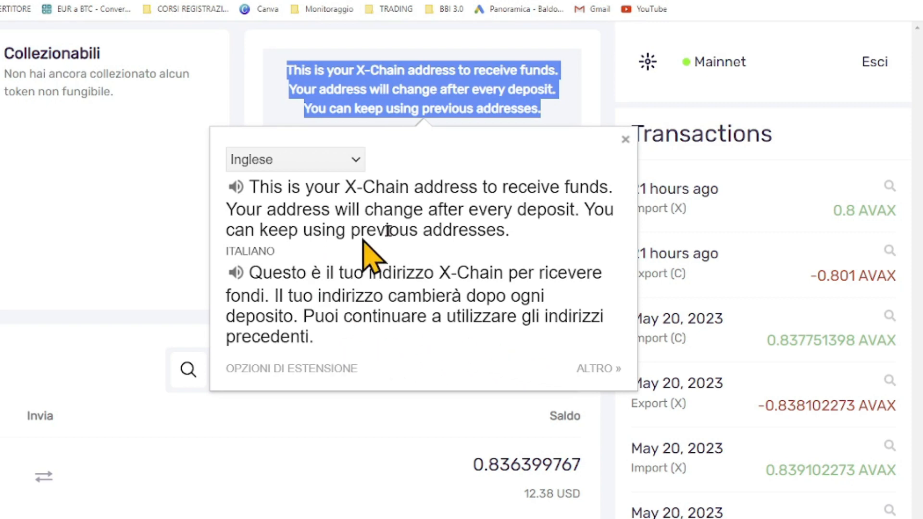
left_click(625, 140)
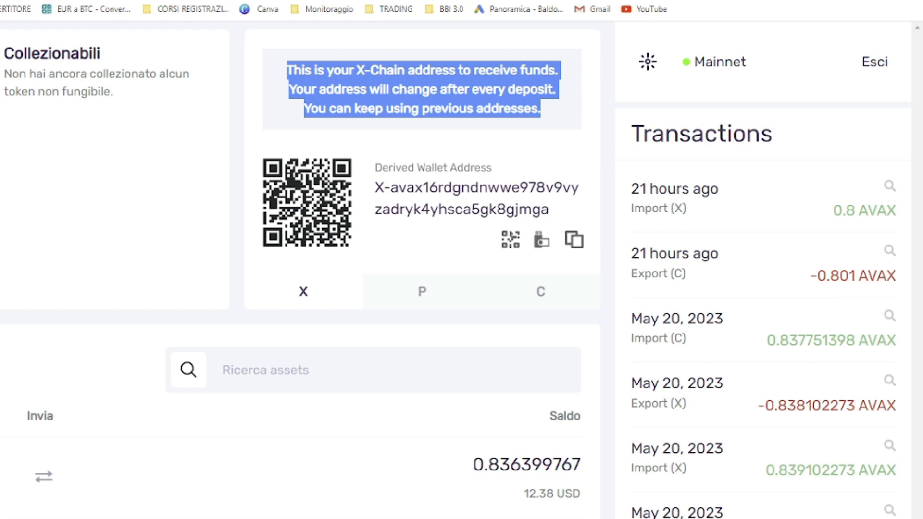
Show the P-Chain and C-Chain addresses in turn and translate each one's description into Italian.
left_click(429, 292)
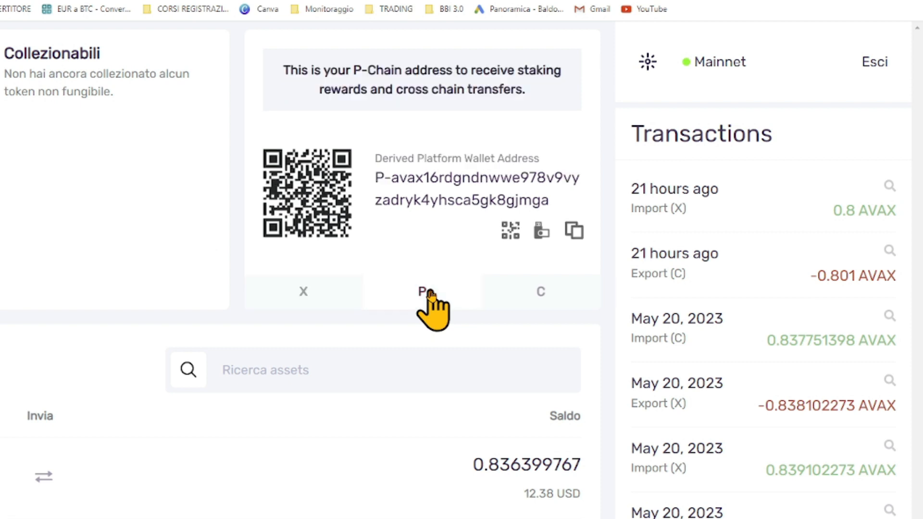
left_click_drag(540, 95, 274, 65)
left_click(267, 45)
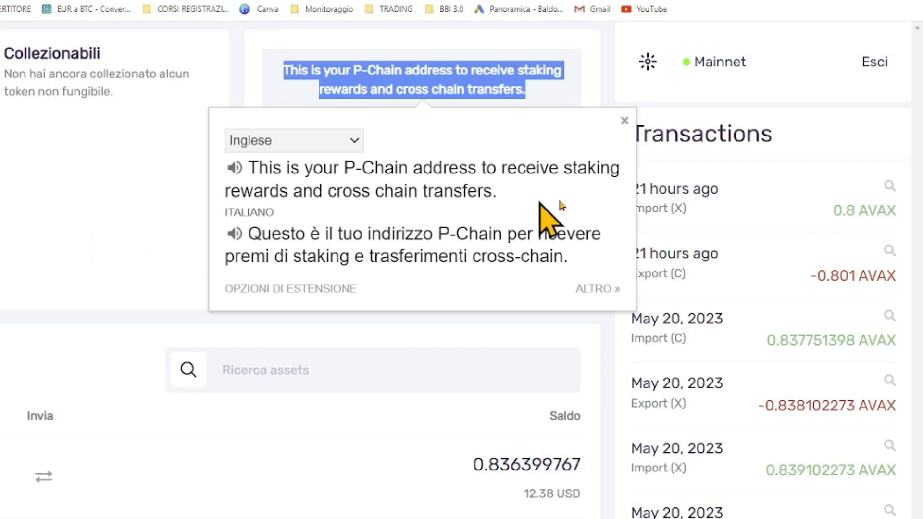
left_click(624, 121)
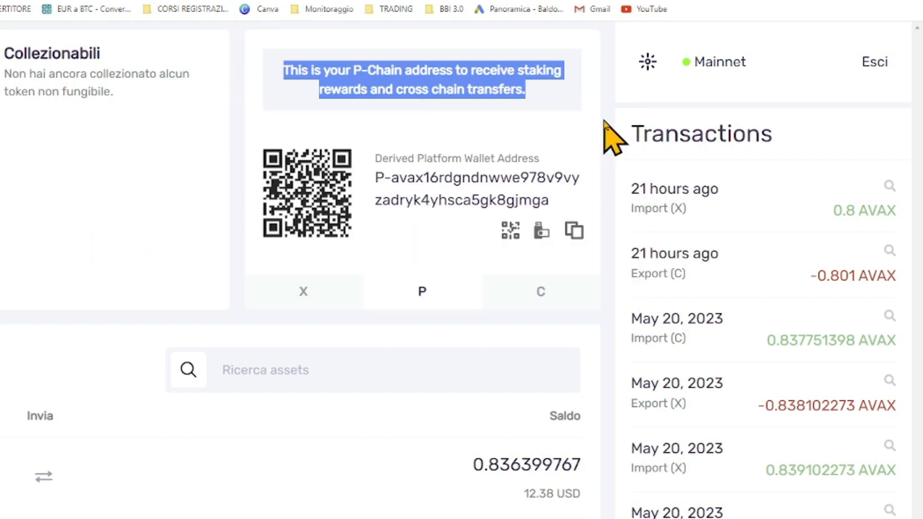
left_click(537, 289)
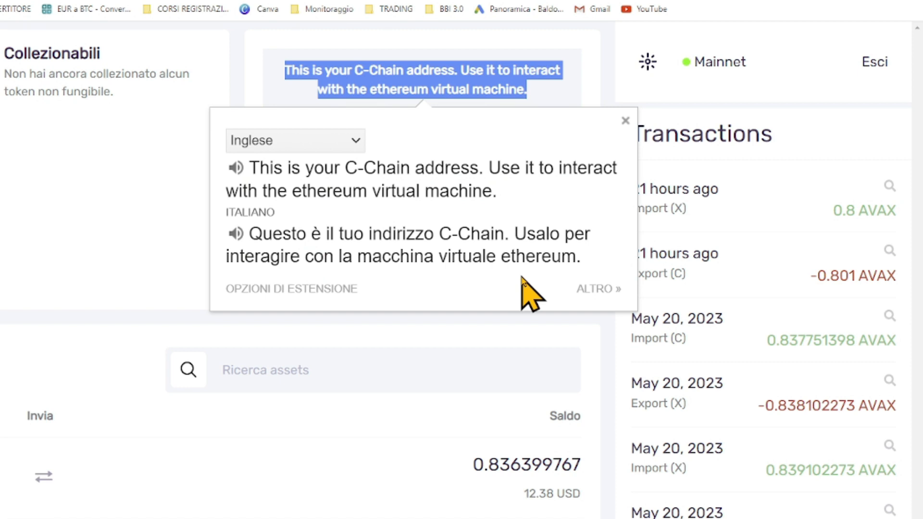
left_click(625, 121)
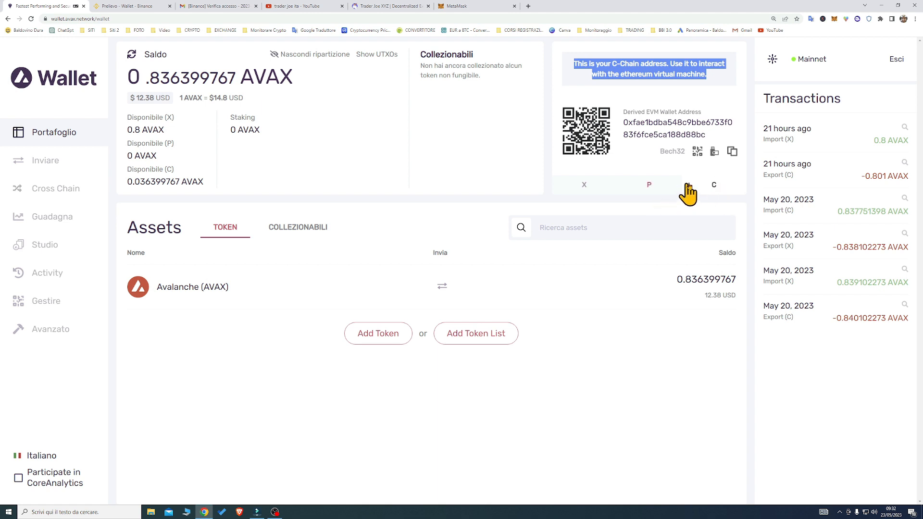
Copy the C-Chain address, switch to Binance's AVAX withdrawal page, and review the withdrawal networks without choosing one.
left_click(732, 152)
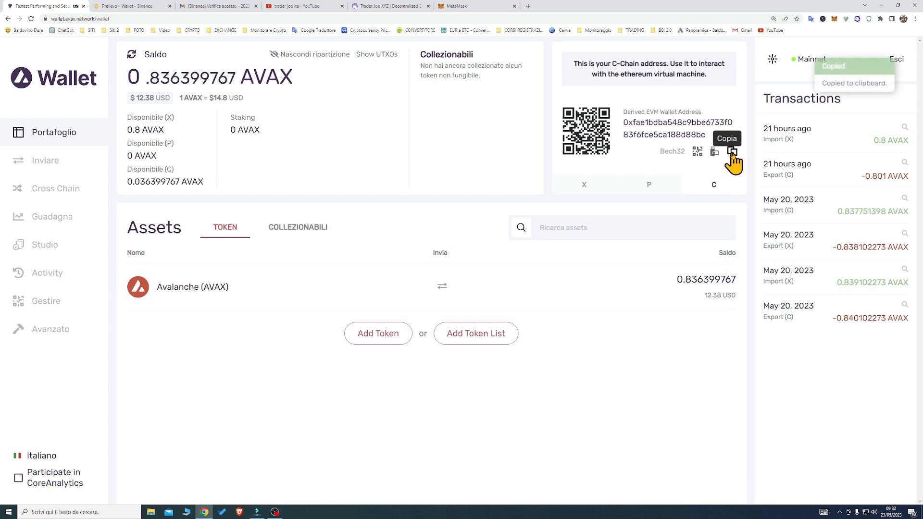
left_click(144, 11)
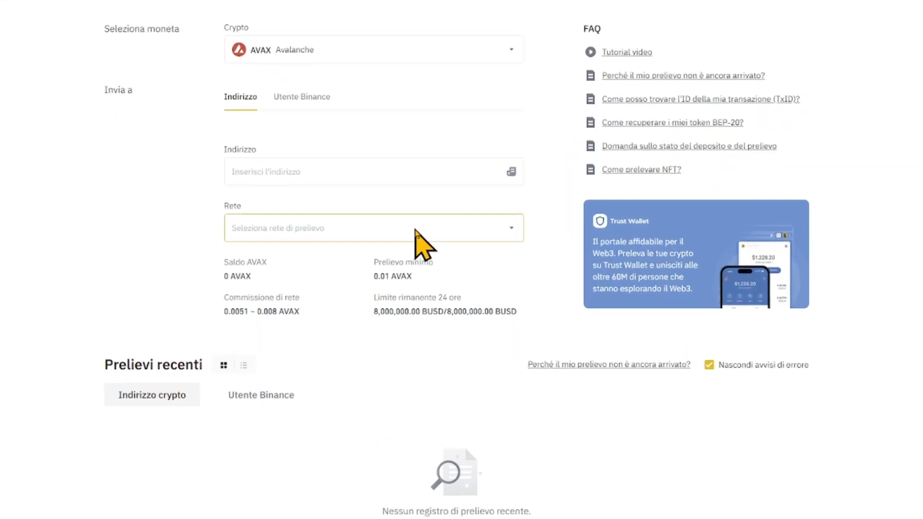
left_click(415, 229)
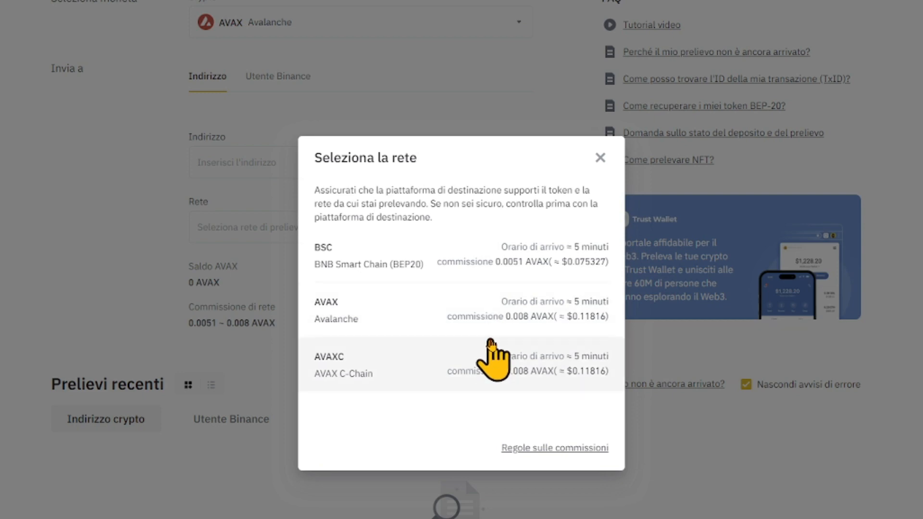
left_click(599, 158)
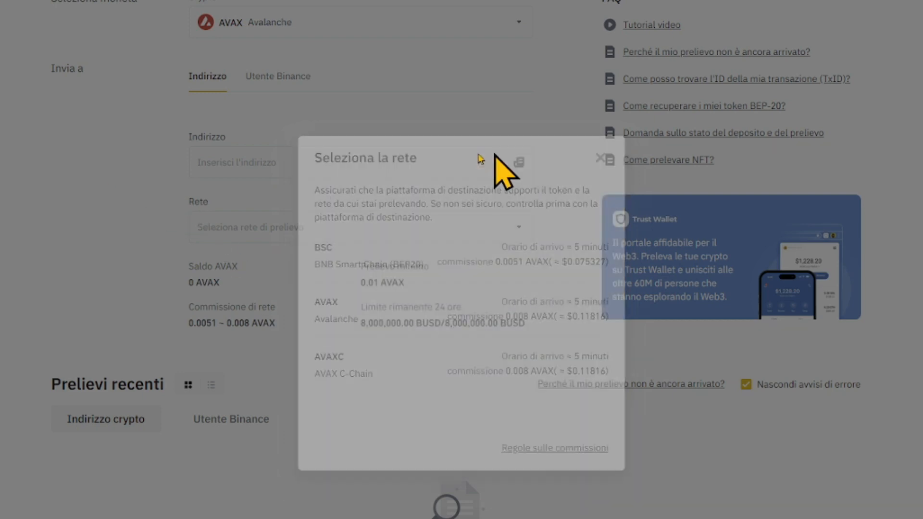
Paste the copied C-Chain address as the withdrawal address and select AVAXC (AVAX C-Chain) as the network.
left_click(309, 161)
right_click(310, 162)
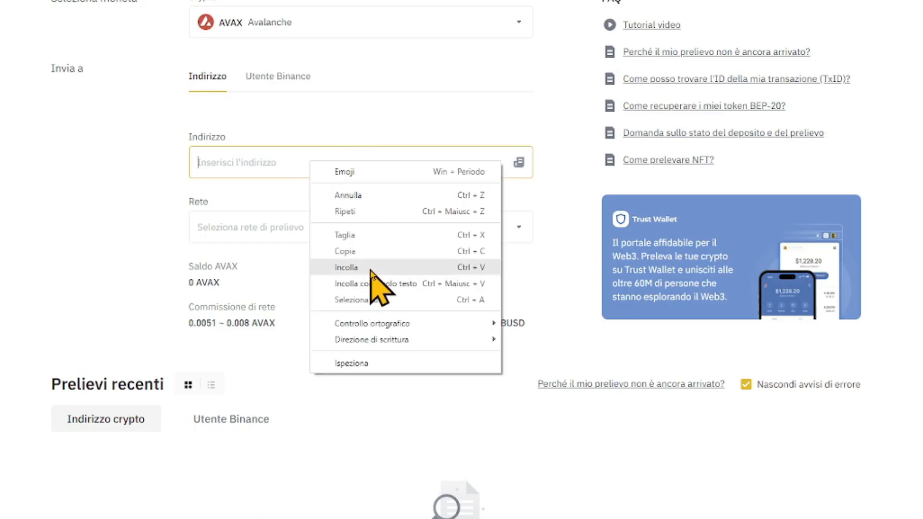
left_click(370, 267)
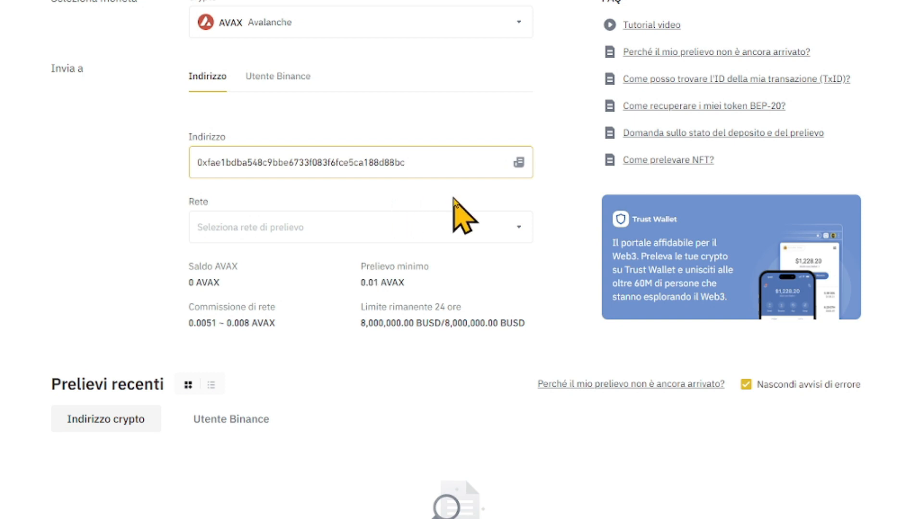
left_click(513, 231)
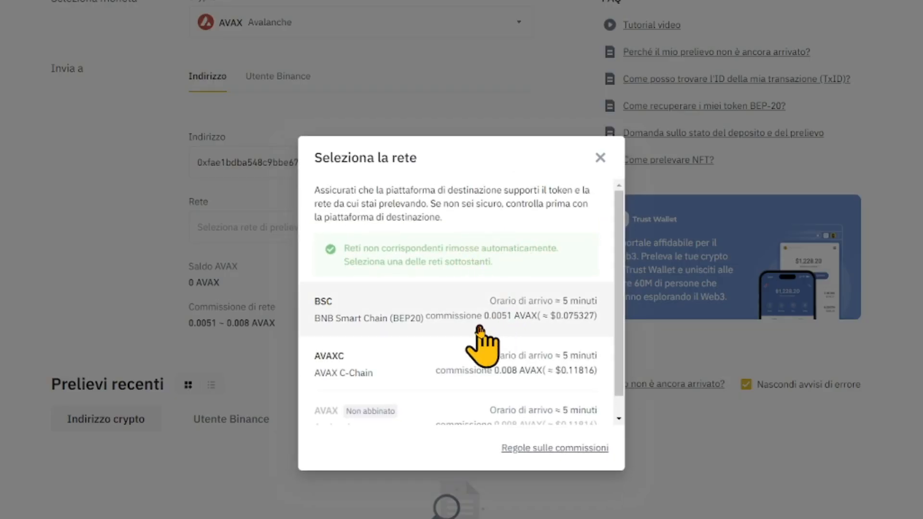
scroll(563, 322, "down", 1)
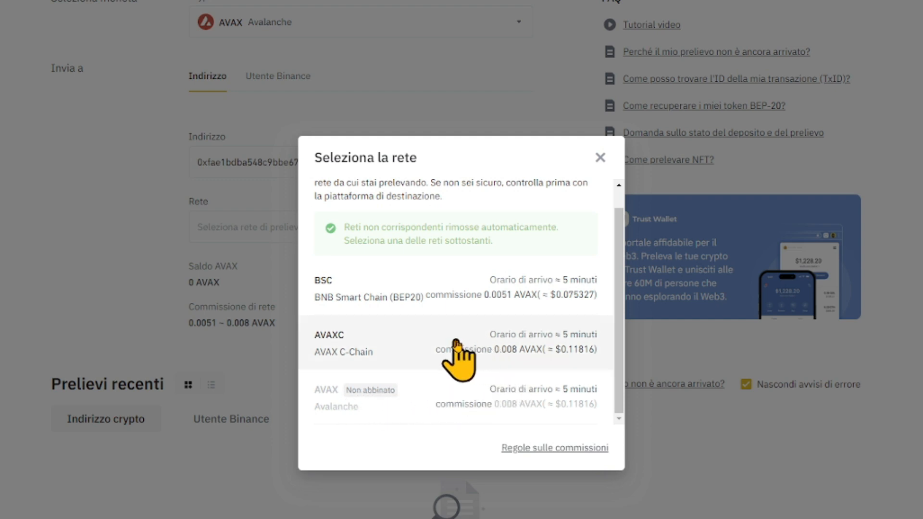
left_click(455, 343)
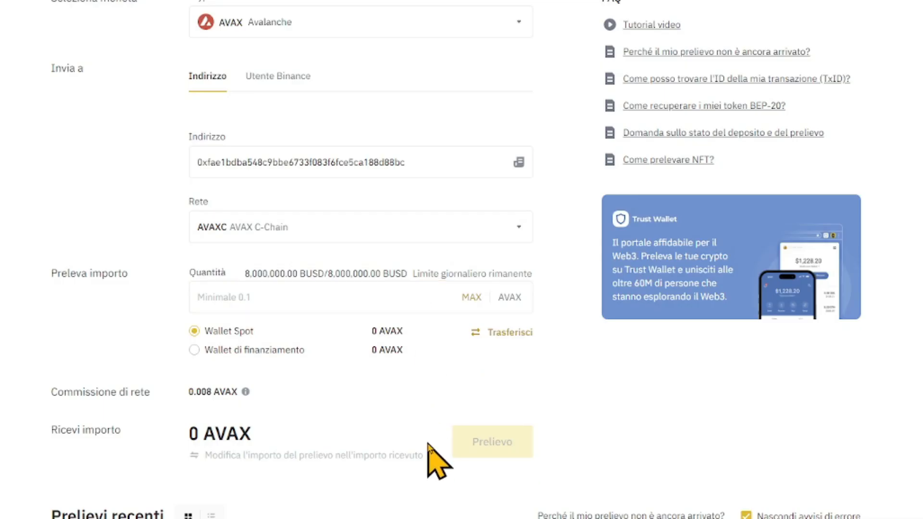
Return to the Avalanche wallet, copy the X-Chain address, and go back to the Binance withdrawal page.
left_click(48, 5)
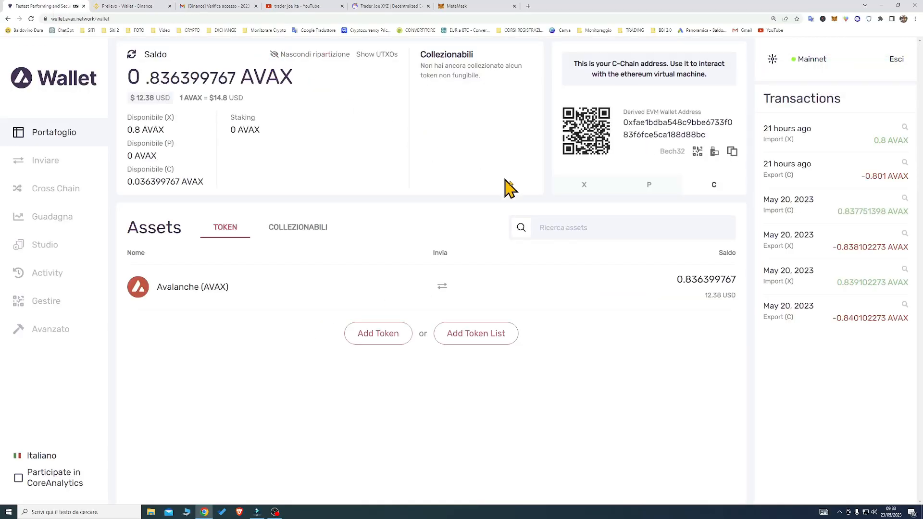
left_click(584, 186)
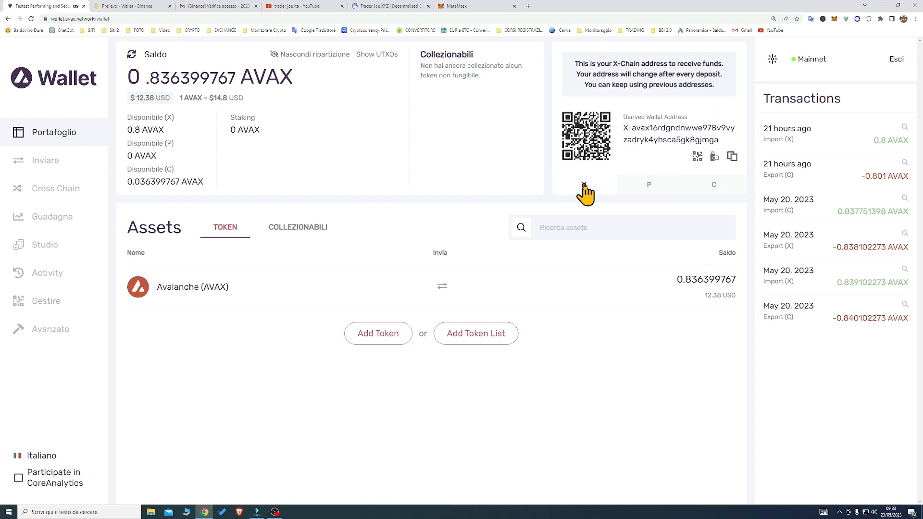
left_click(731, 156)
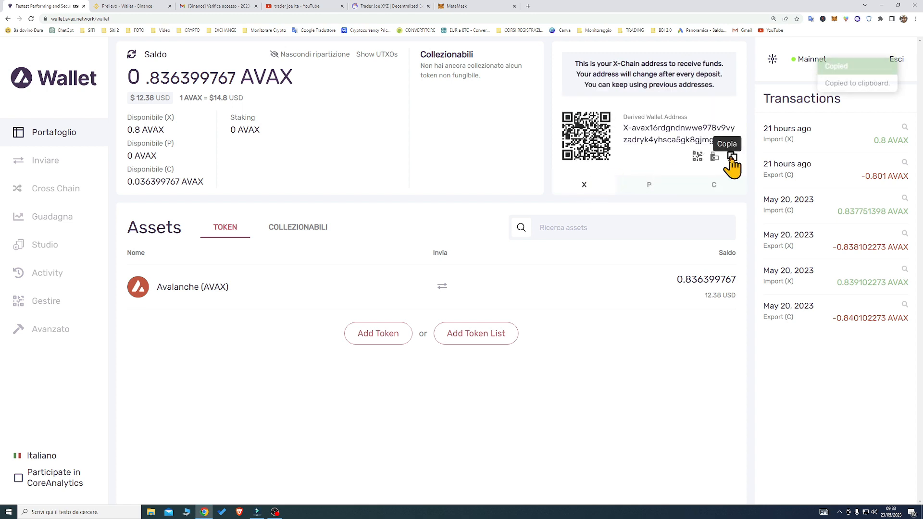
left_click(124, 7)
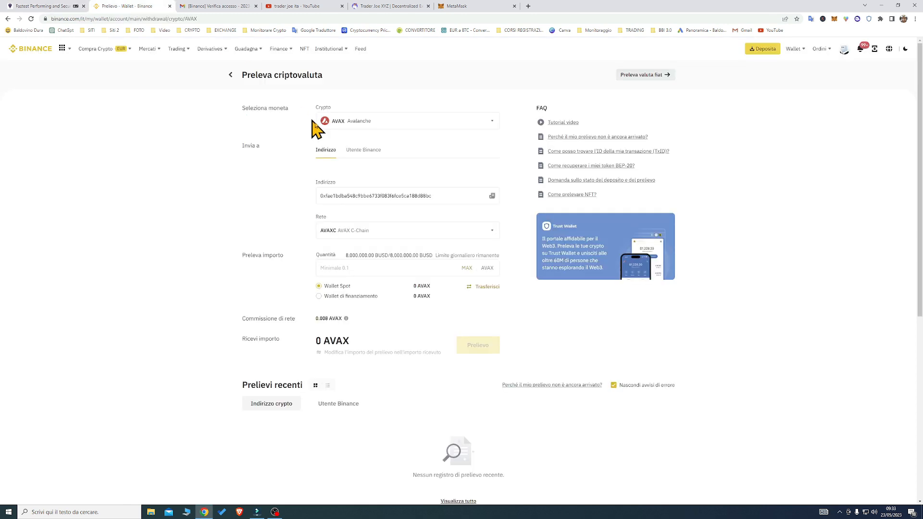
Replace the withdrawal address with the copied X-Chain address and select AVAX (Avalanche) as the network.
left_click_drag(432, 196, 297, 202)
right_click(376, 194)
left_click(396, 226)
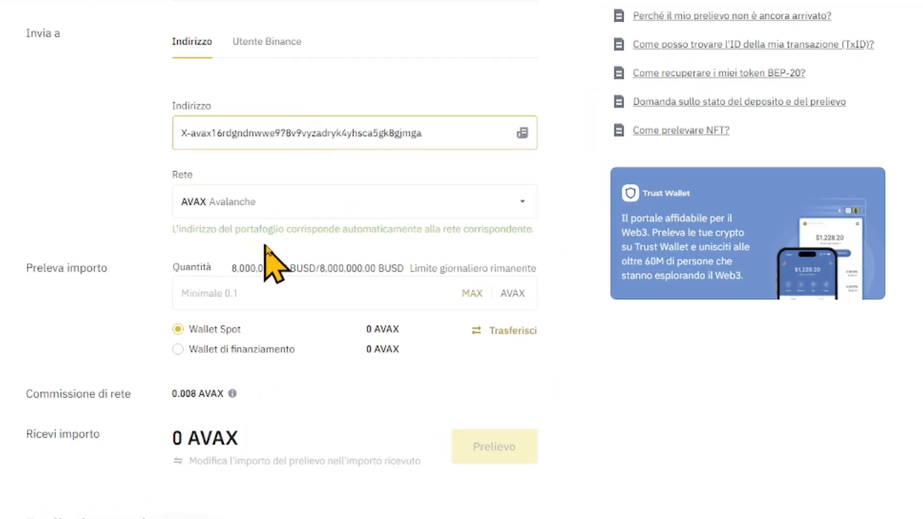
left_click(426, 211)
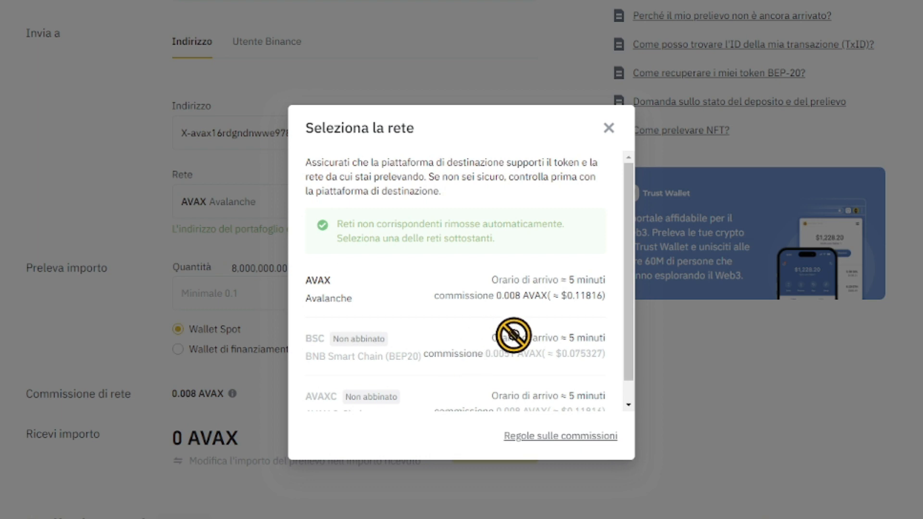
left_click(456, 301)
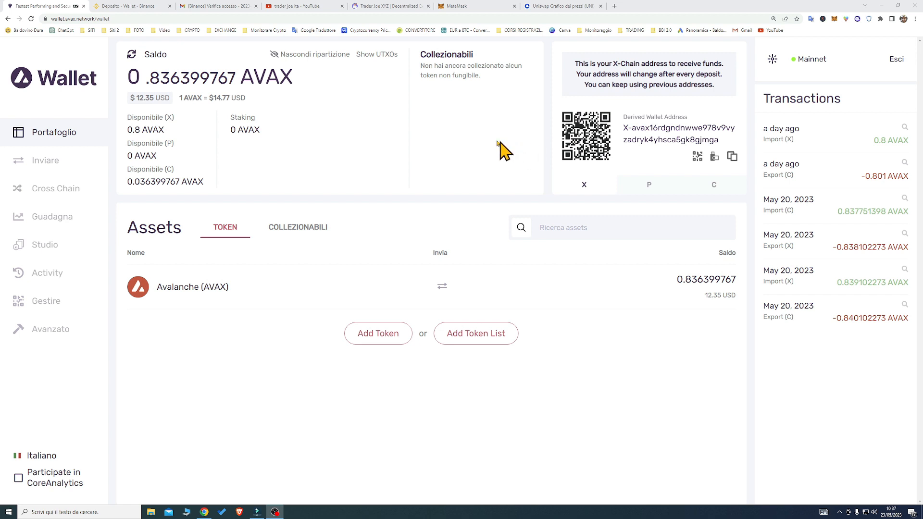
Switch to MetaMask and change the active account from Account 1 to Ledger 1.
left_click(457, 7)
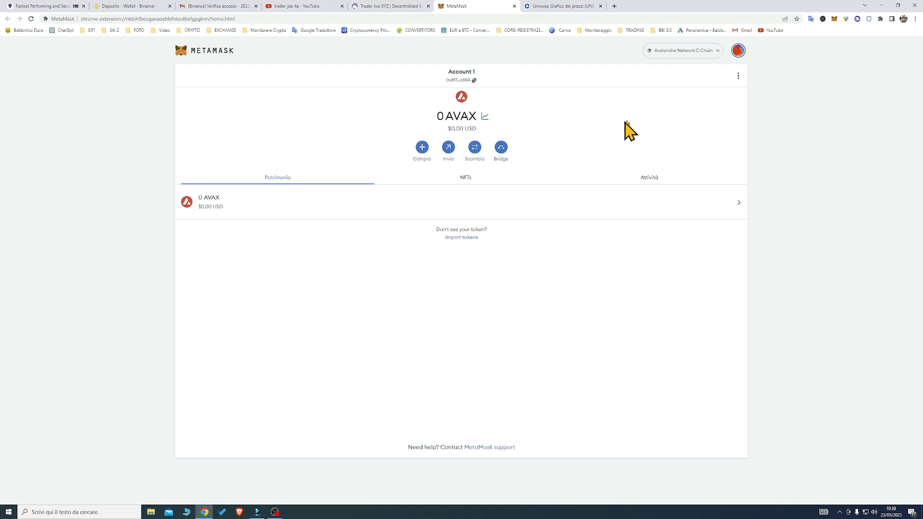
left_click(737, 51)
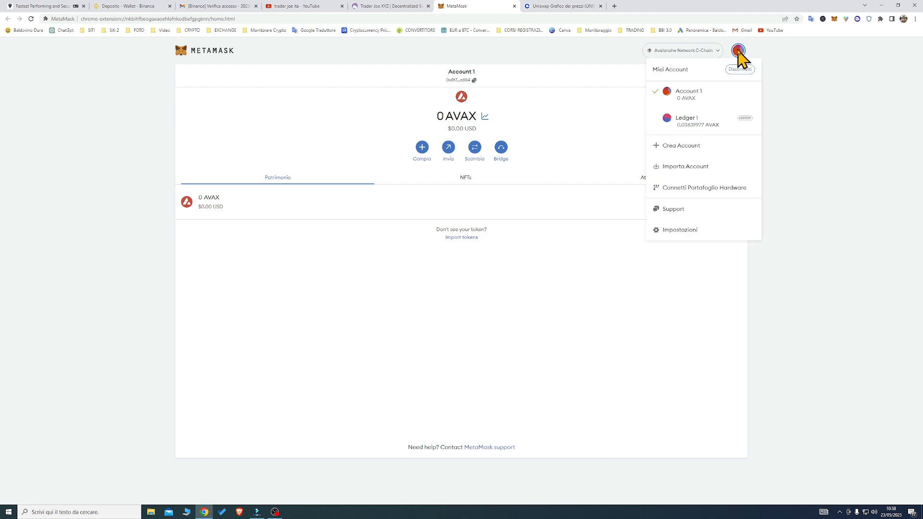
left_click(695, 127)
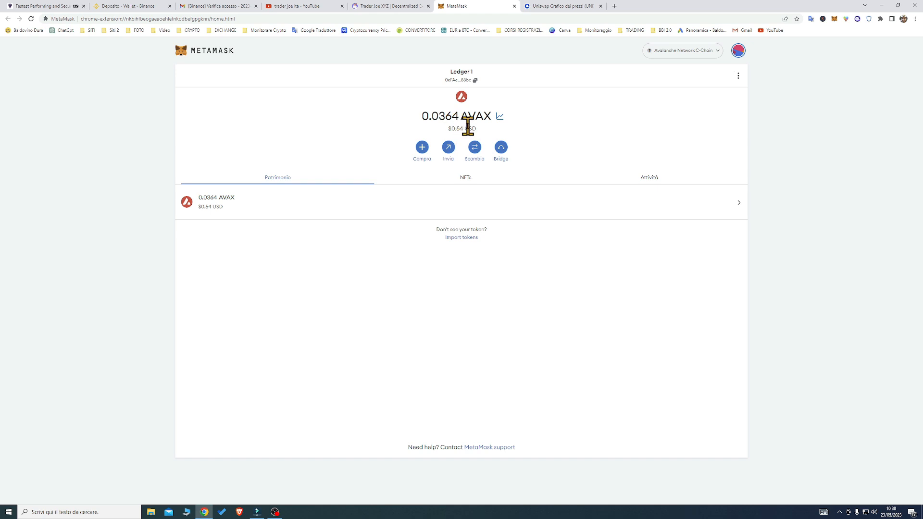
Switch to the Avalanche wallet and set up a Cross Chain transfer with X Chain as source and C Chain as destination.
left_click(62, 7)
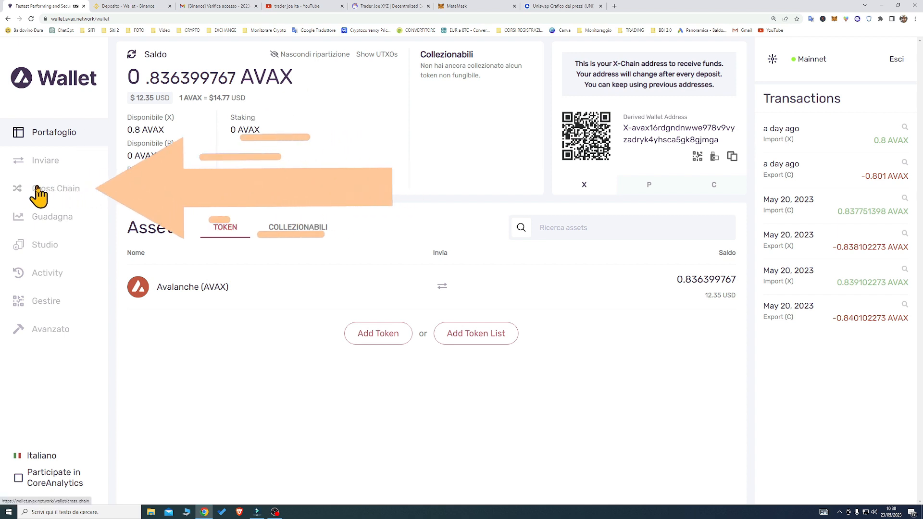
left_click(64, 192)
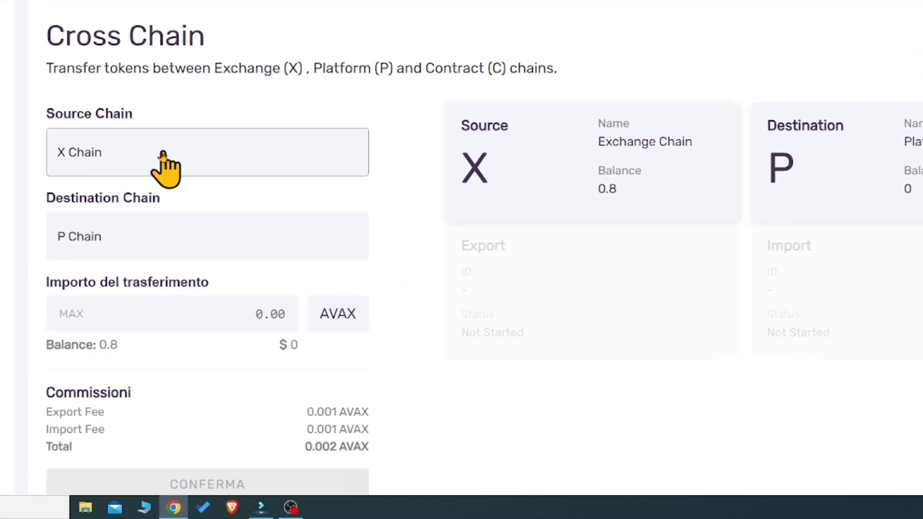
left_click(144, 166)
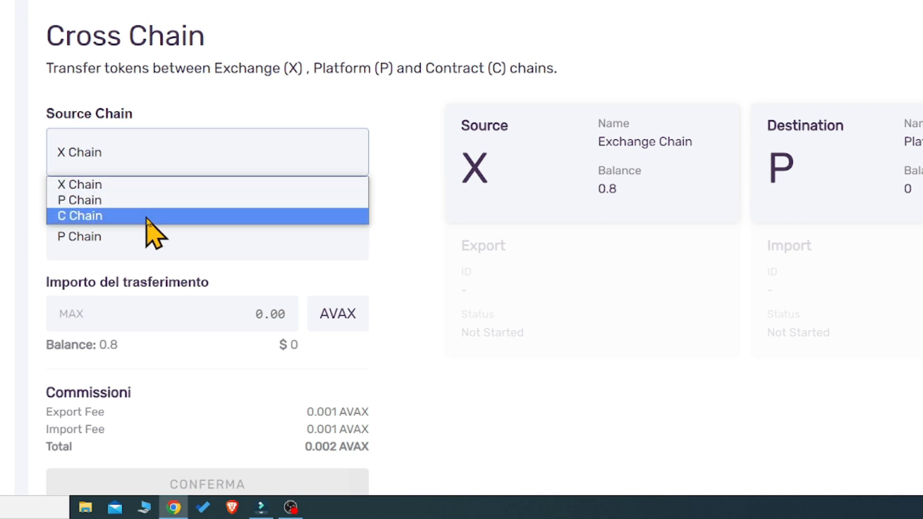
left_click(163, 153)
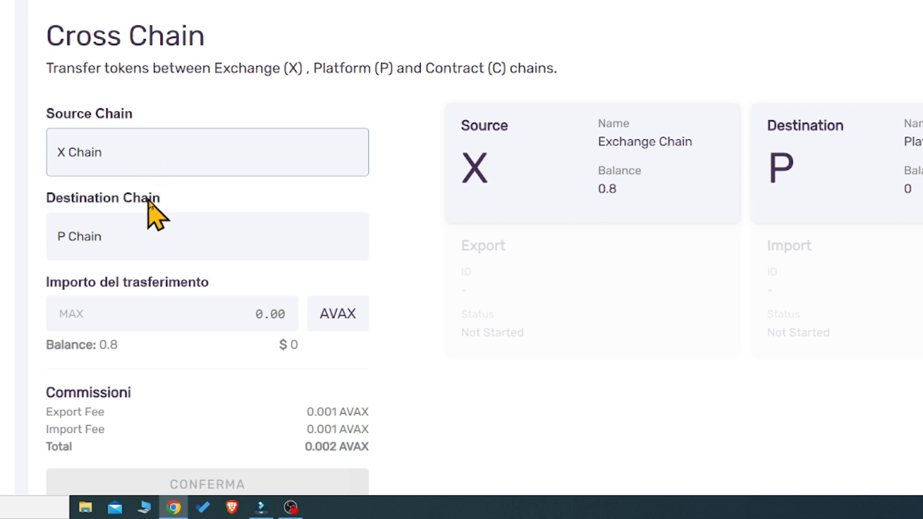
left_click(150, 238)
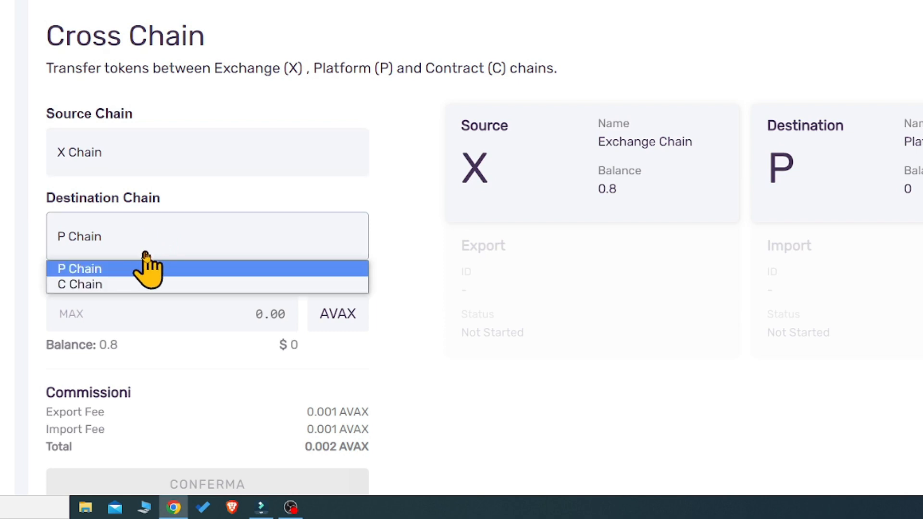
left_click(124, 285)
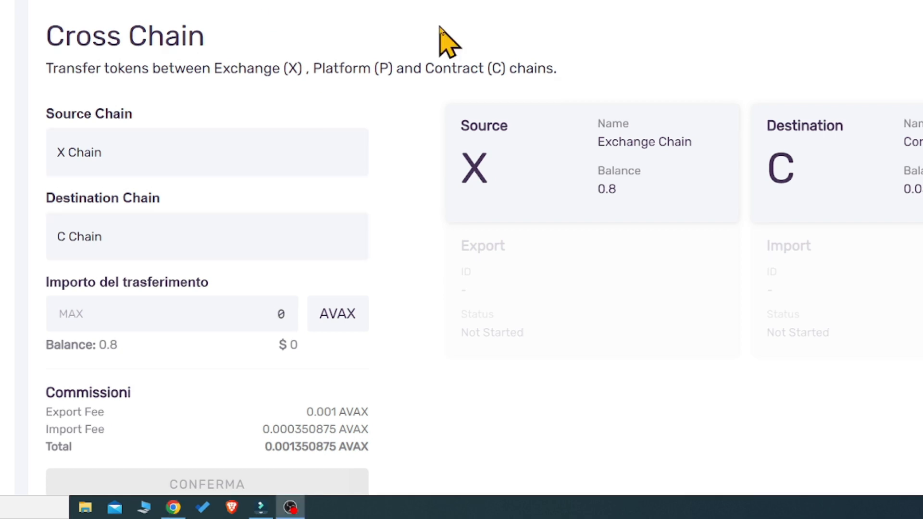
Fill in the maximum transfer amount, then shorten it to 0.79 AVAX.
scroll(423, 148, "down", 1)
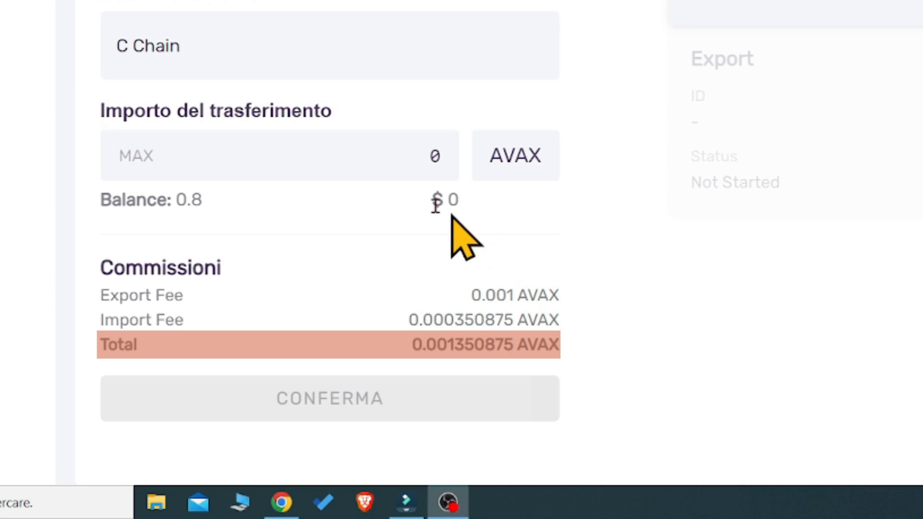
left_click(137, 162)
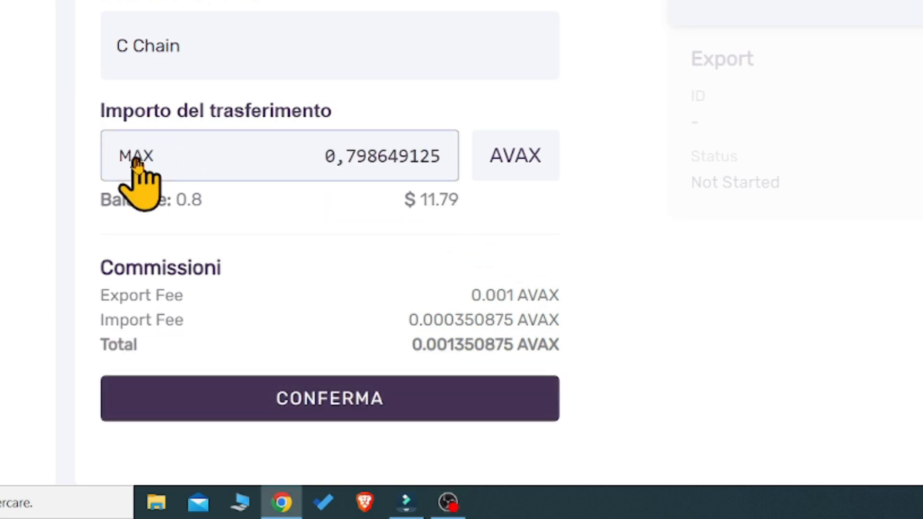
left_click(409, 391)
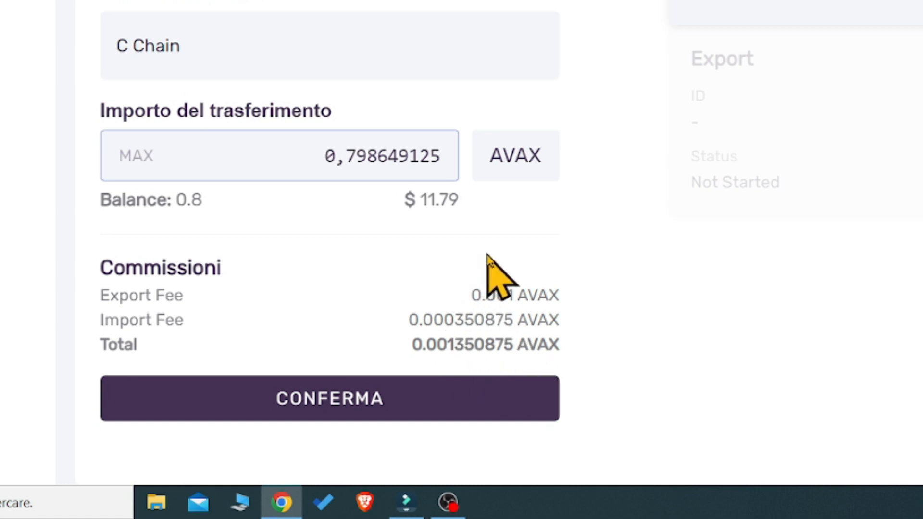
left_click(436, 157)
key("BackSpace")
key("BackSpace")
key("BackSpace")
key("BackSpace")
key("BackSpace")
key("BackSpace")
key("BackSpace")
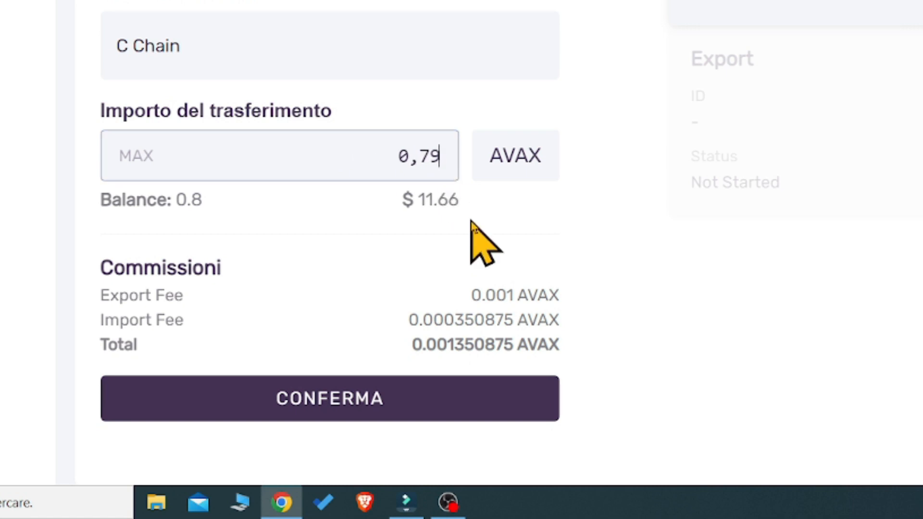
key("BackSpace")
type("9")
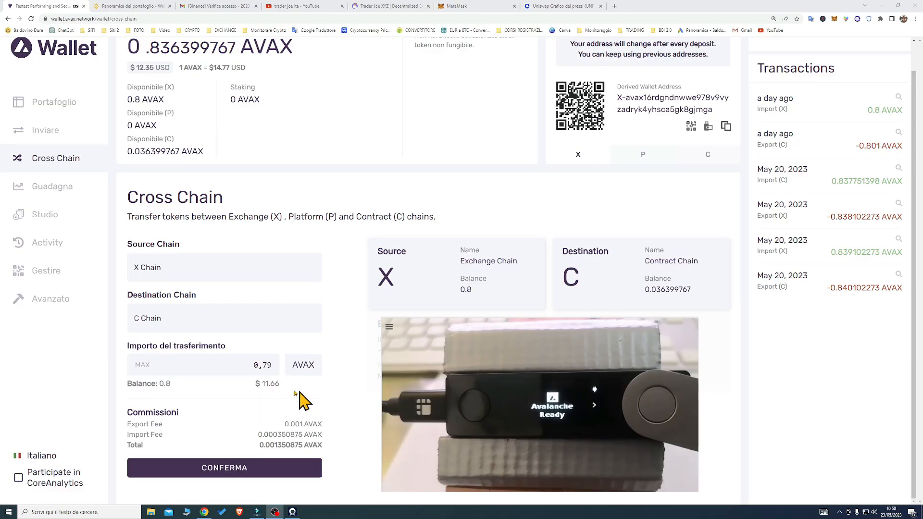
Confirm and execute the transfer from X Chain to C Chain, then check the Ledger 1 balance in MetaMask.
left_click(230, 470)
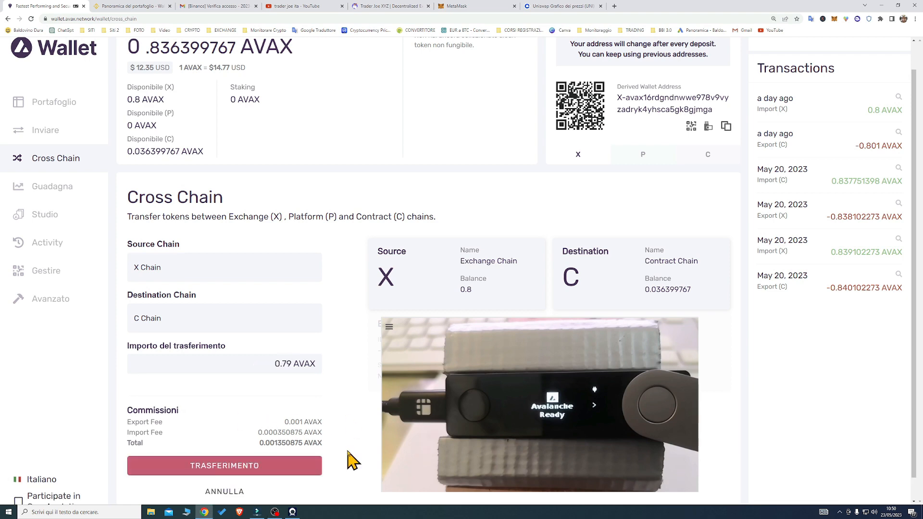
left_click(248, 466)
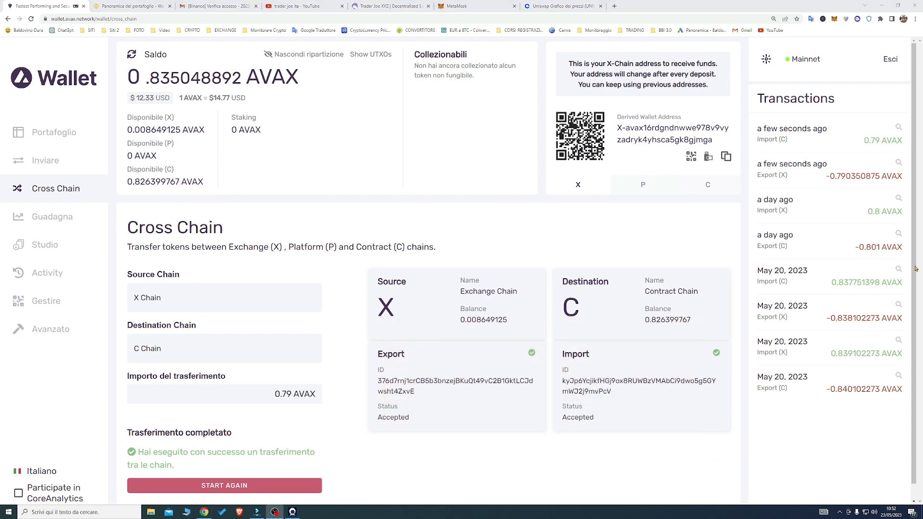
left_click(461, 6)
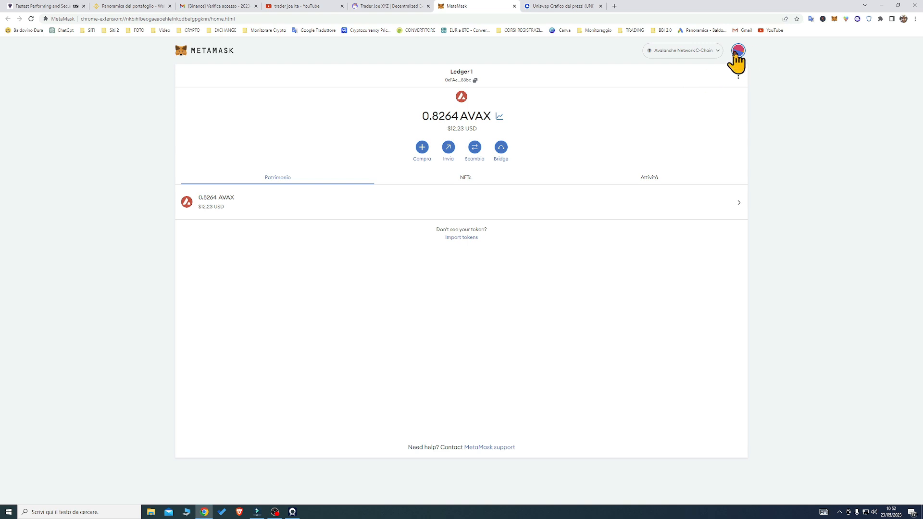
left_click(737, 51)
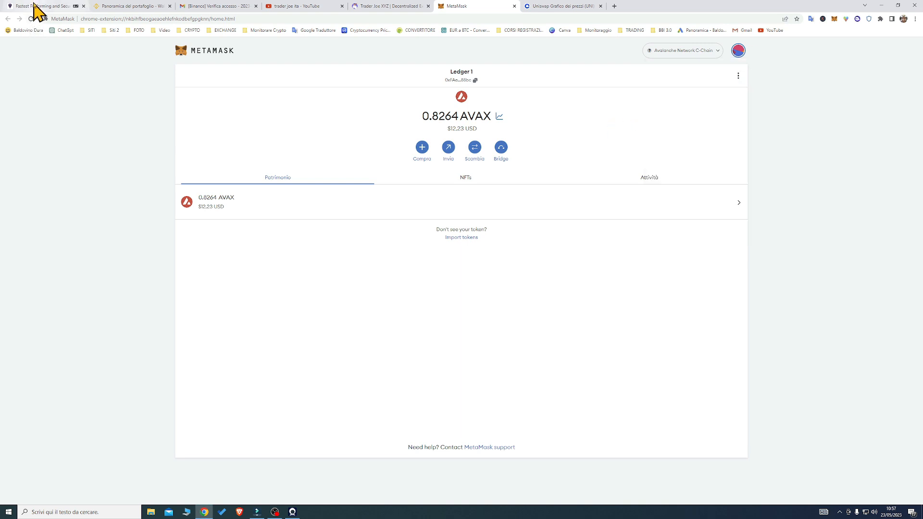
Return to the Avalanche wallet and set the Cross Chain source to C Chain and the destination to P Chain.
left_click(36, 7)
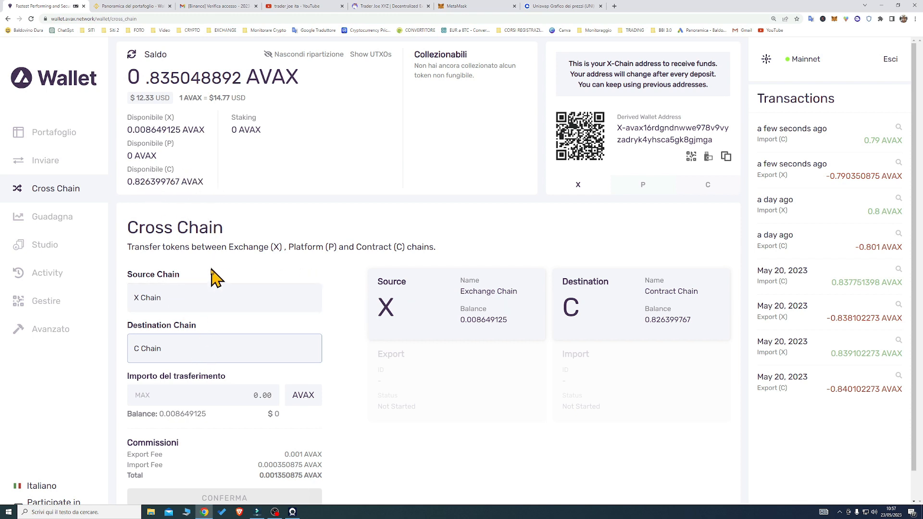
left_click(195, 302)
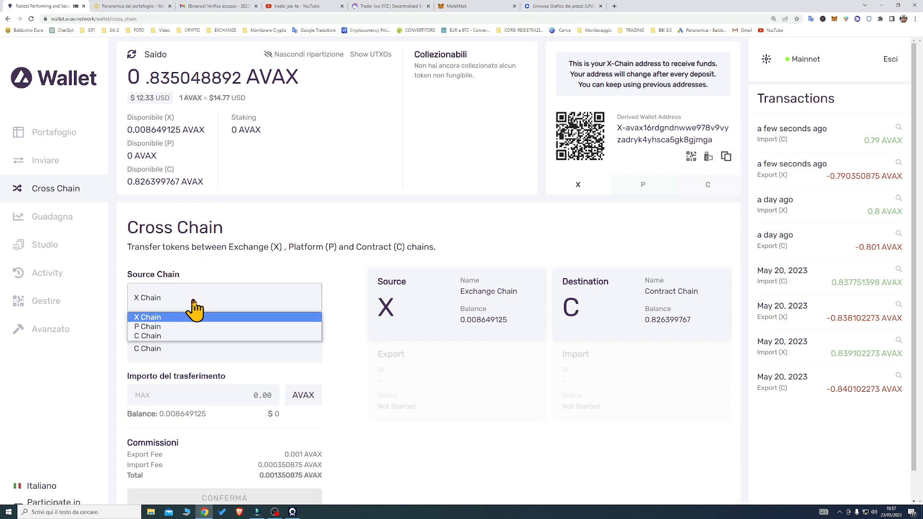
left_click(186, 336)
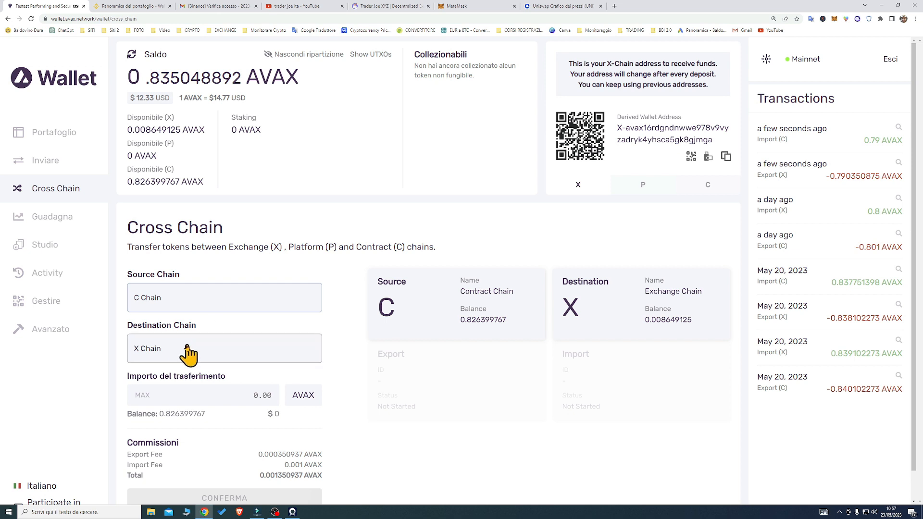
left_click(168, 349)
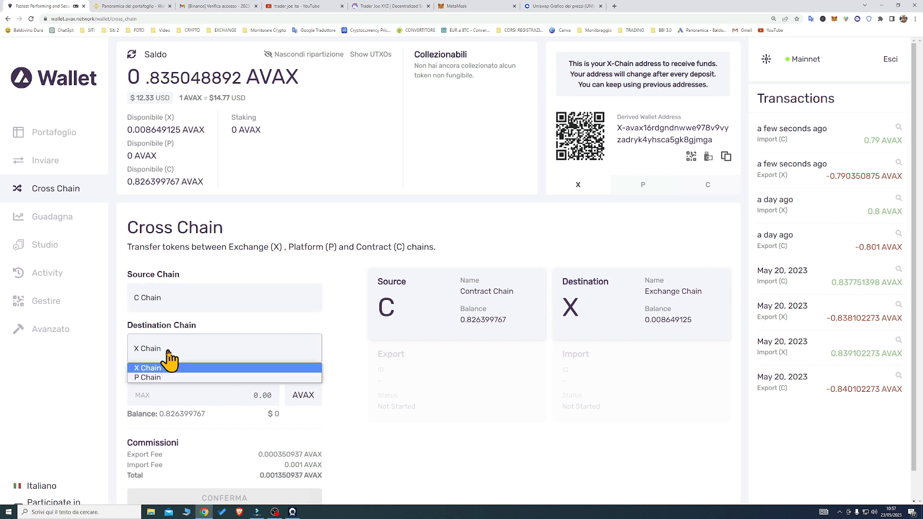
left_click(174, 378)
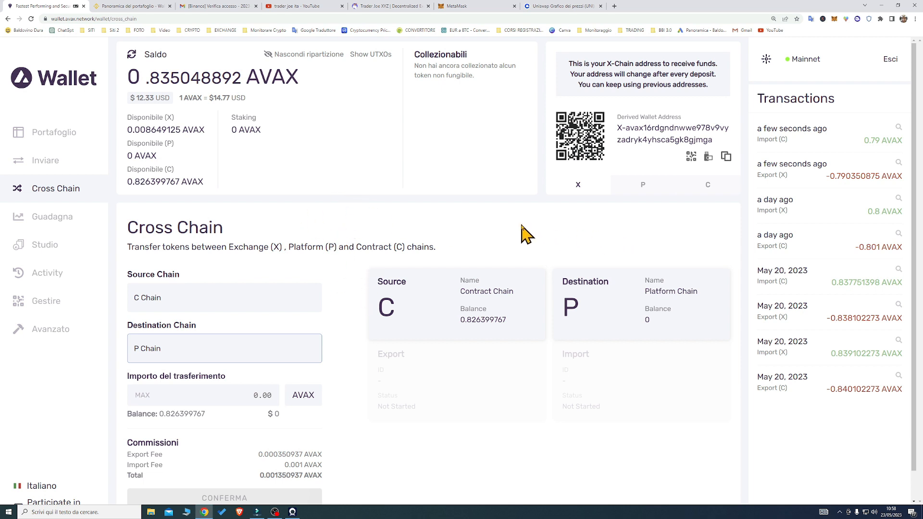
View the staking options under Guadagna, then open the Inviare form with C as the source chain and select its recipient address field.
left_click(54, 225)
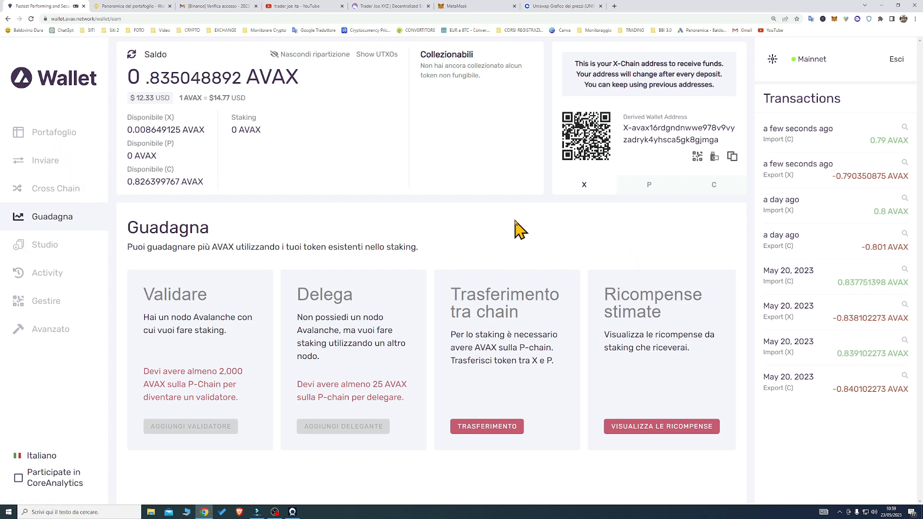
left_click(50, 169)
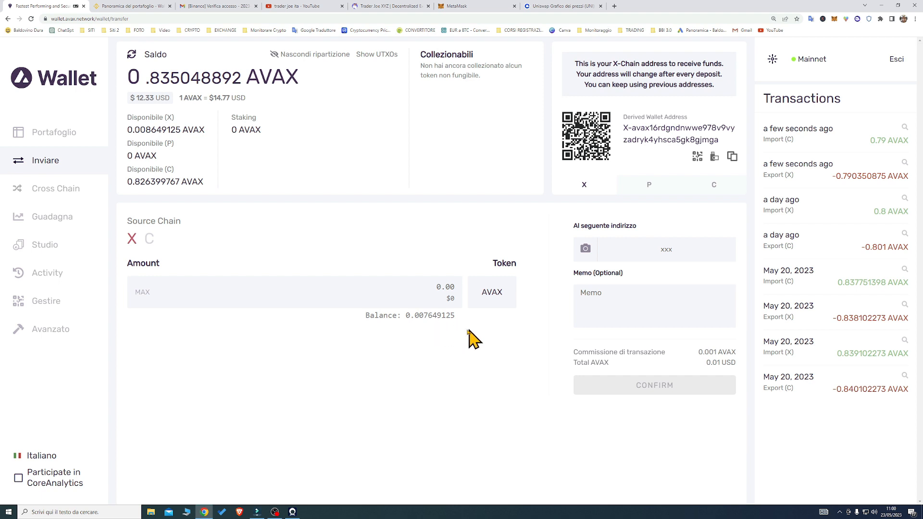
left_click(148, 242)
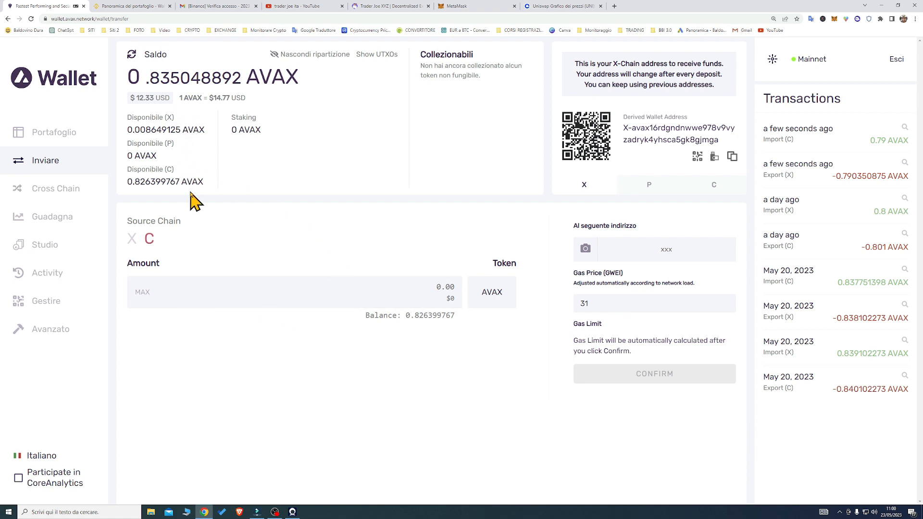
left_click(671, 248)
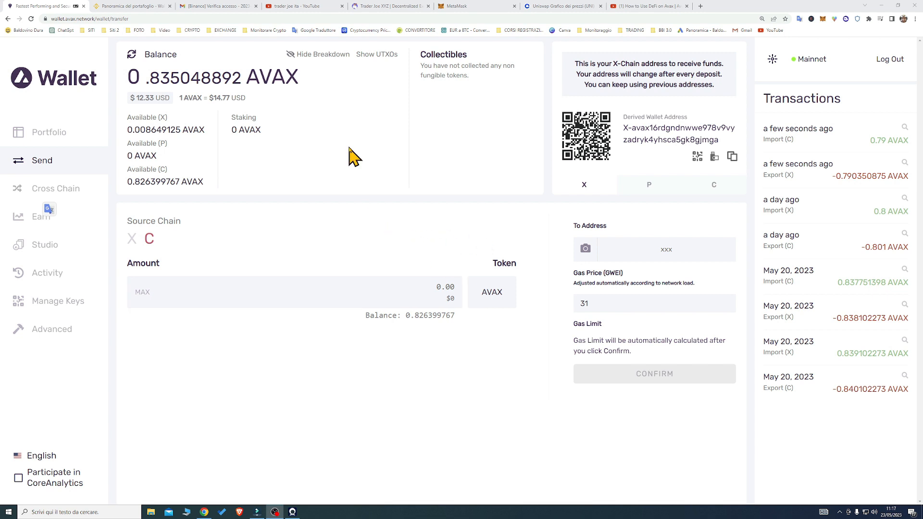
Check the Ledger 1 account in MetaMask and return to the Avalanche wallet's send form.
left_click(468, 6)
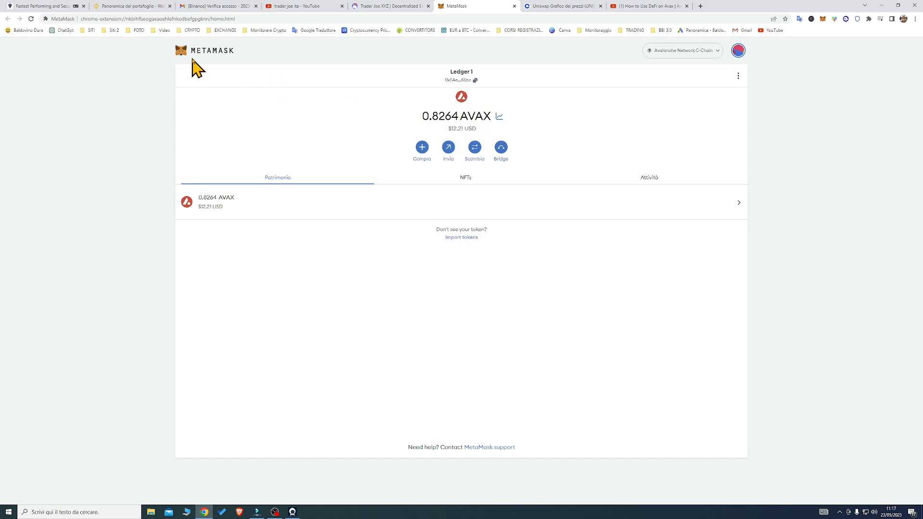
left_click(47, 7)
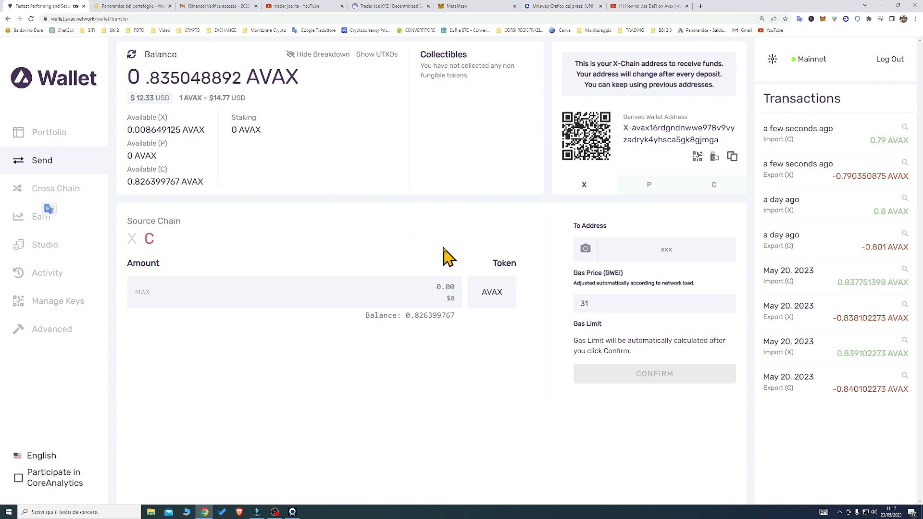